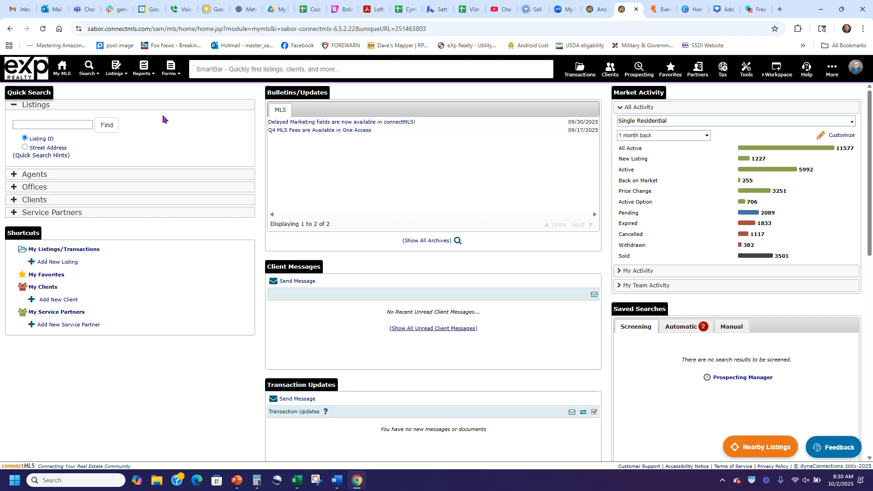
Open a new listing form, then back out of it
click(119, 85)
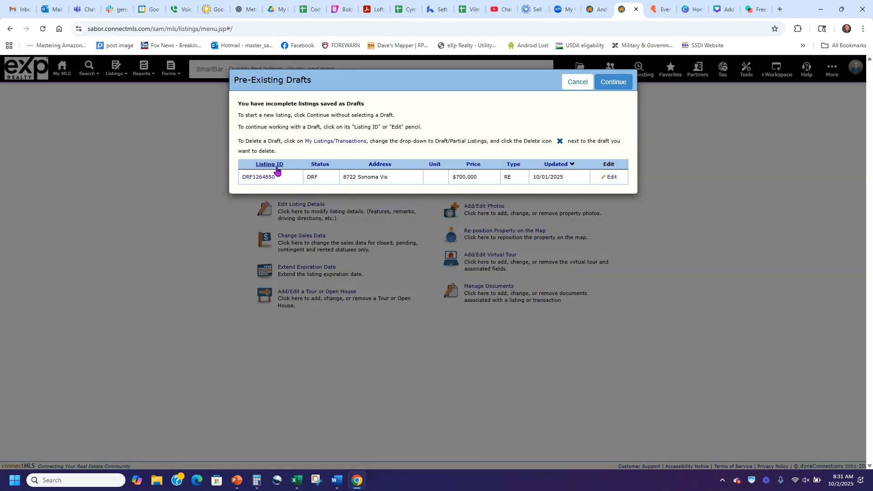
click(613, 82)
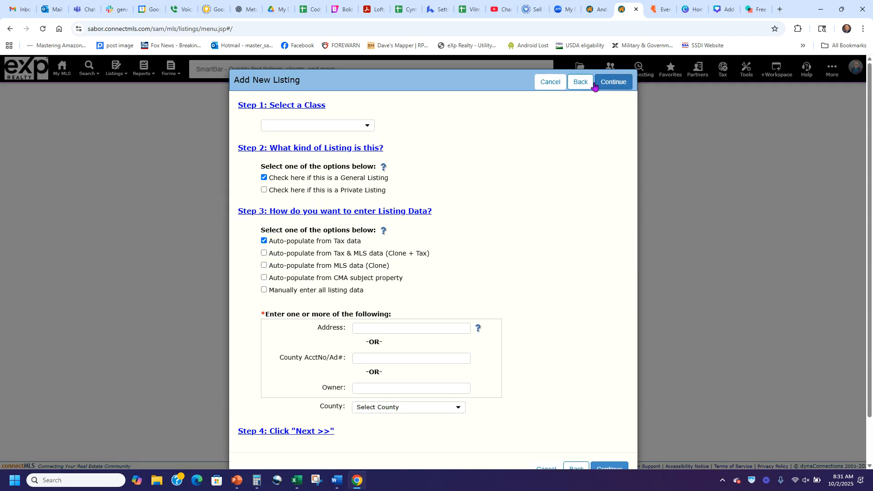
click(555, 85)
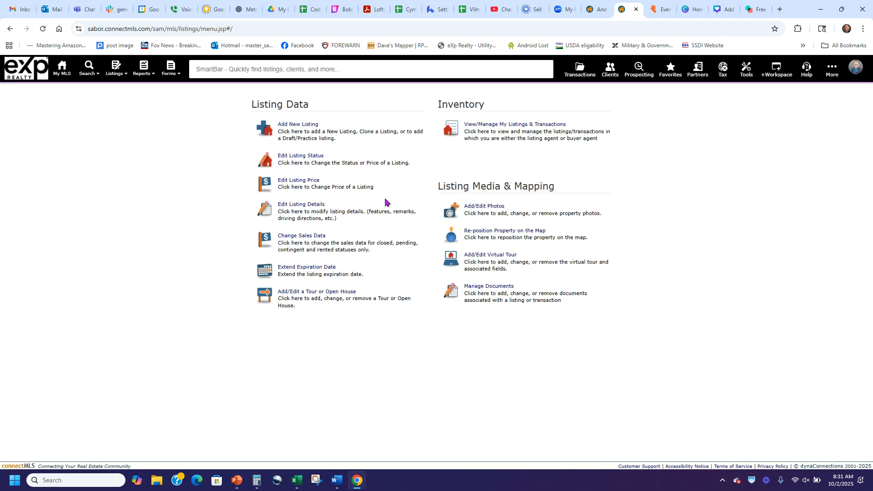
Start a fresh listing instead of the saved draft, with class Single Residential
click(297, 126)
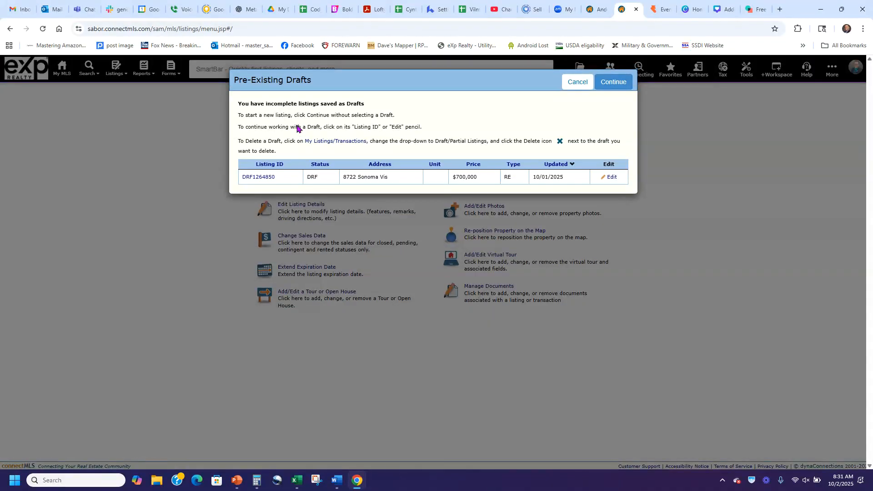
click(613, 82)
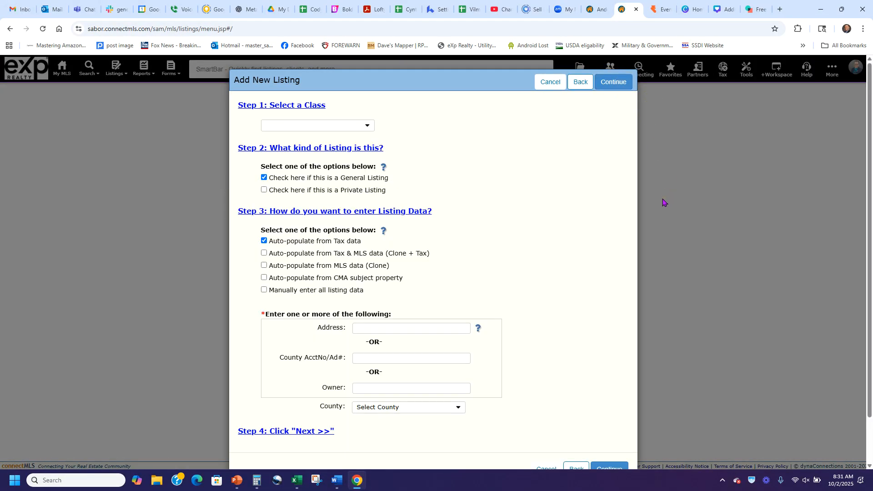
click(357, 126)
click(341, 136)
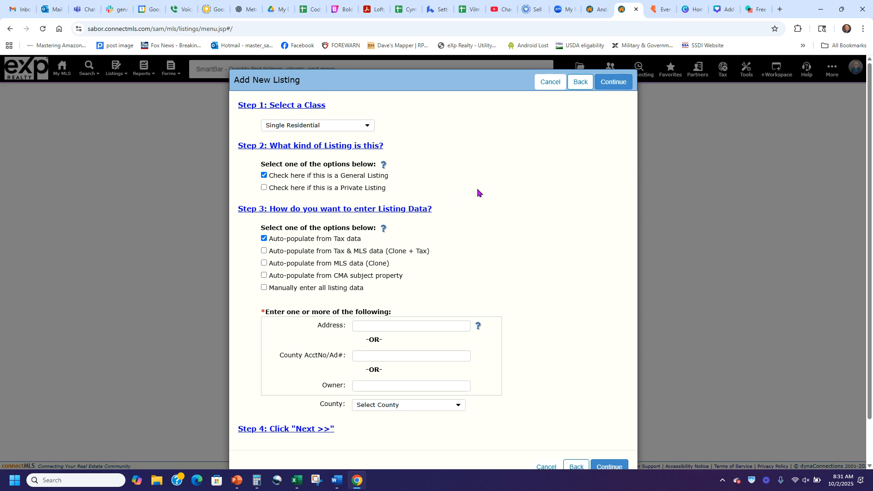
scroll(482, 191, down, 1)
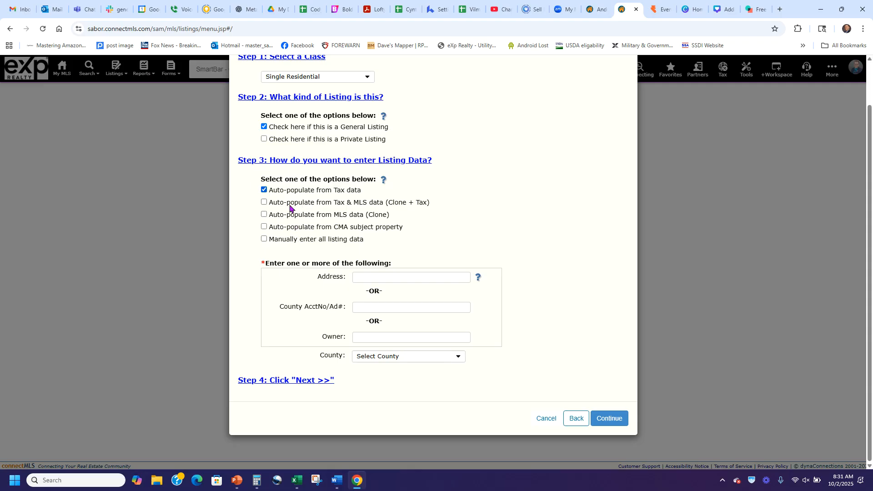
drag(364, 191, 273, 190)
click(426, 191)
click(403, 278)
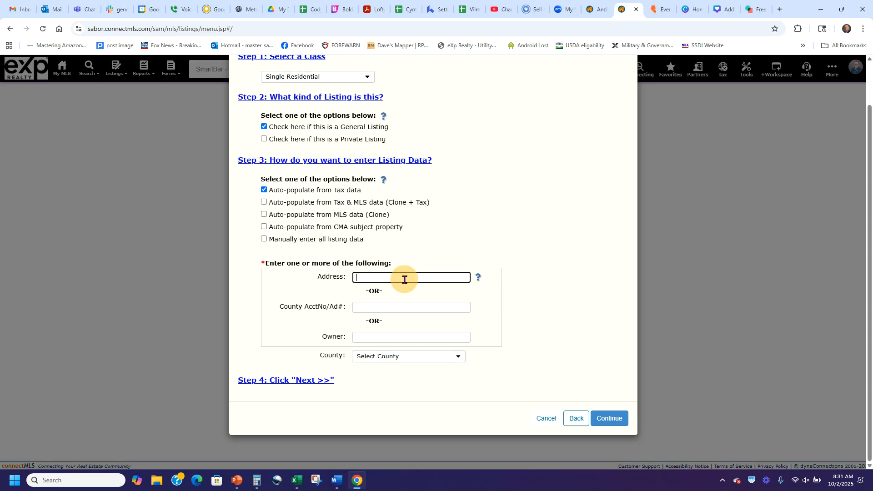
click(482, 261)
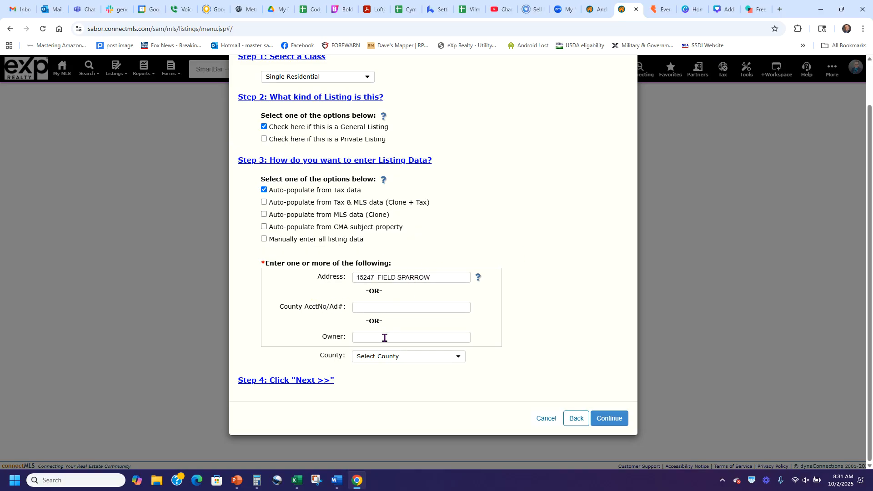
click(398, 357)
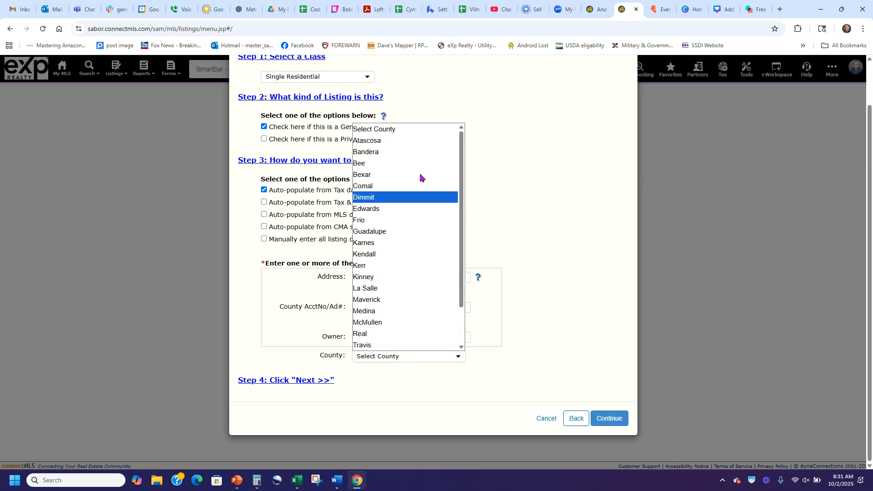
click(398, 176)
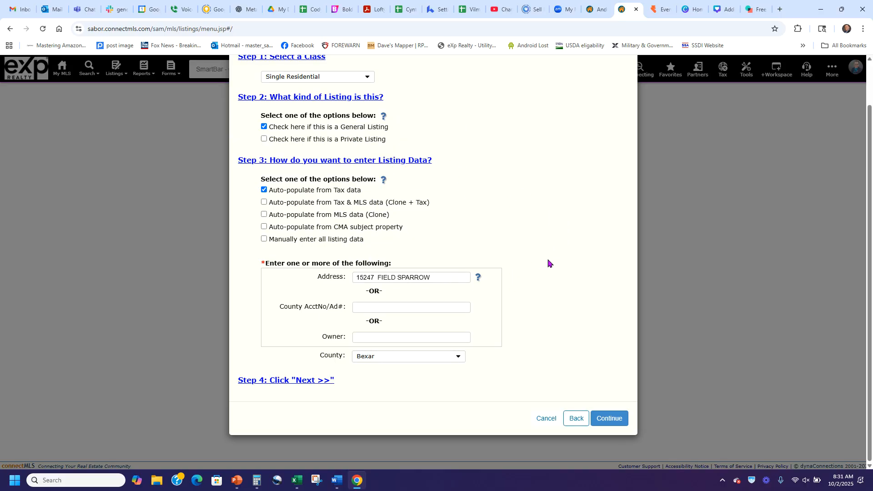
scroll(545, 250, up, 1)
scroll(551, 242, down, 1)
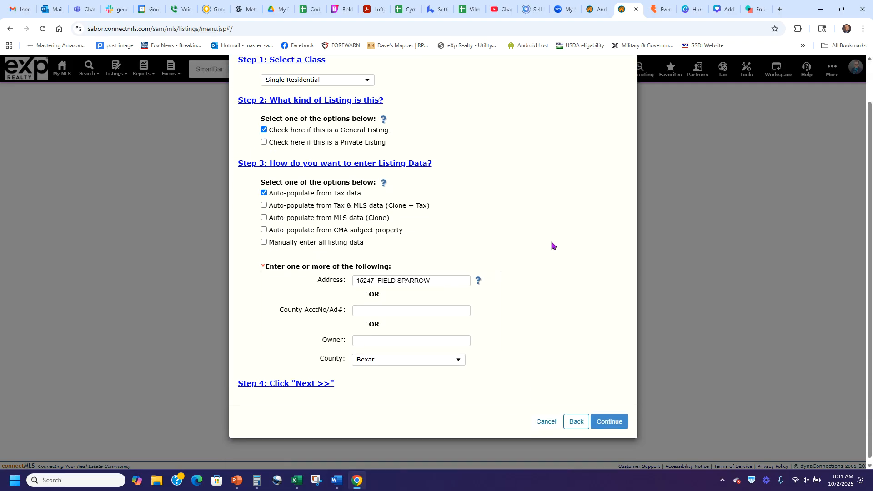
click(606, 421)
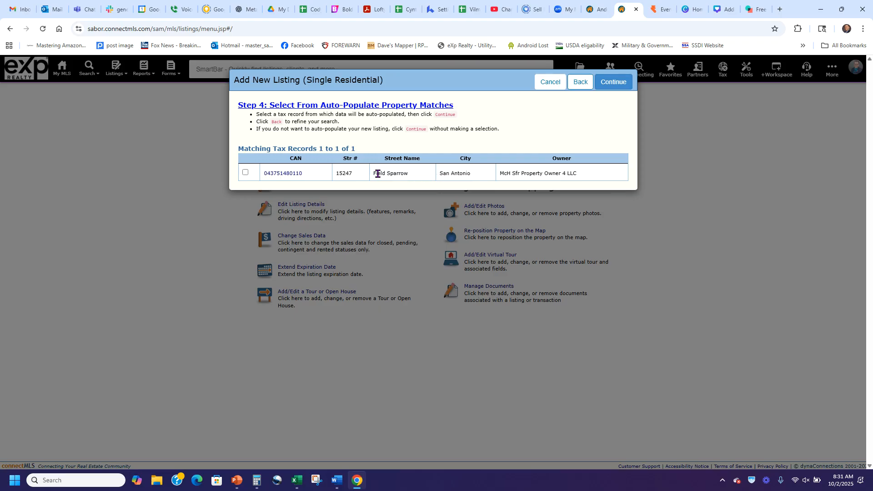
click(245, 172)
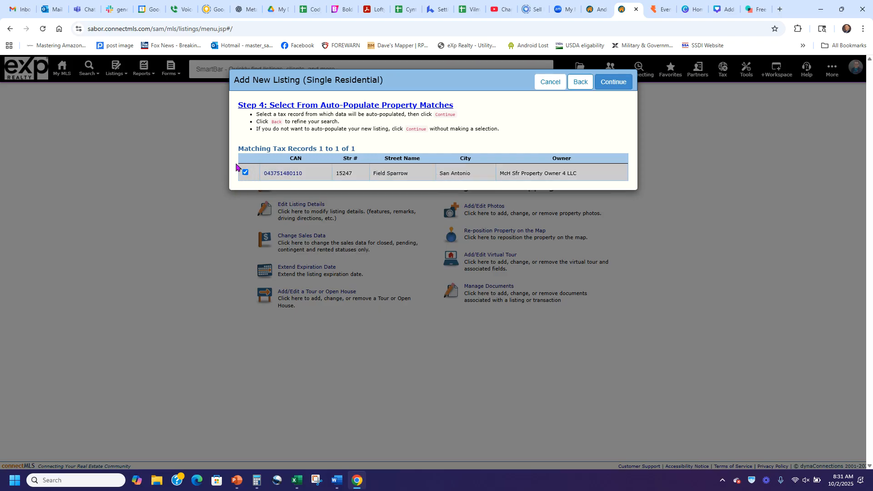
click(616, 88)
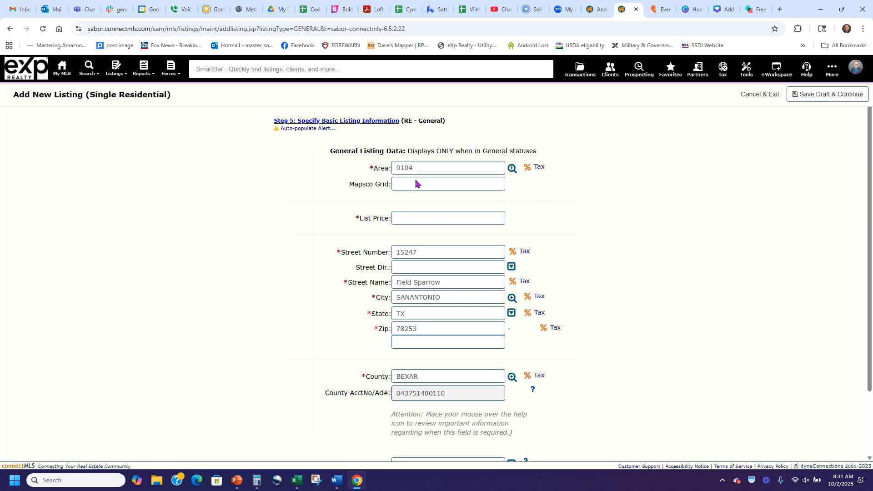
Enter a list price of 260000 and set Multiple County AcctNos to NO
scroll(581, 255, down, 2)
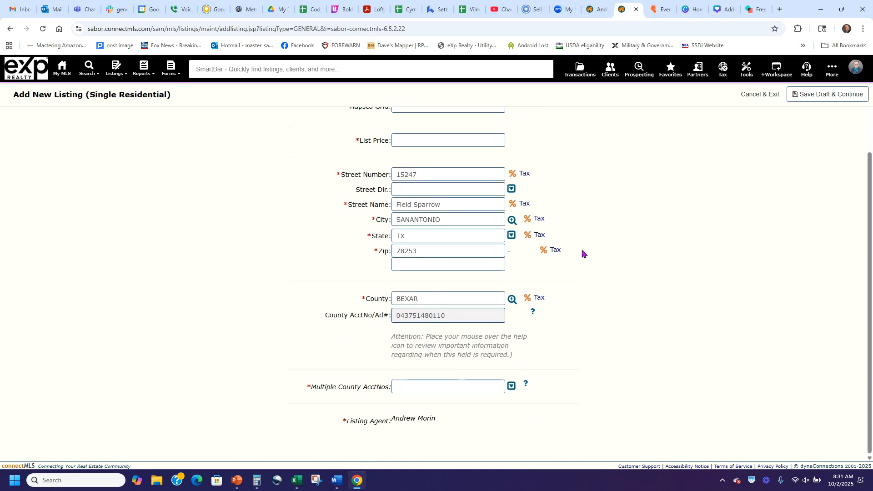
scroll(563, 323, up, 2)
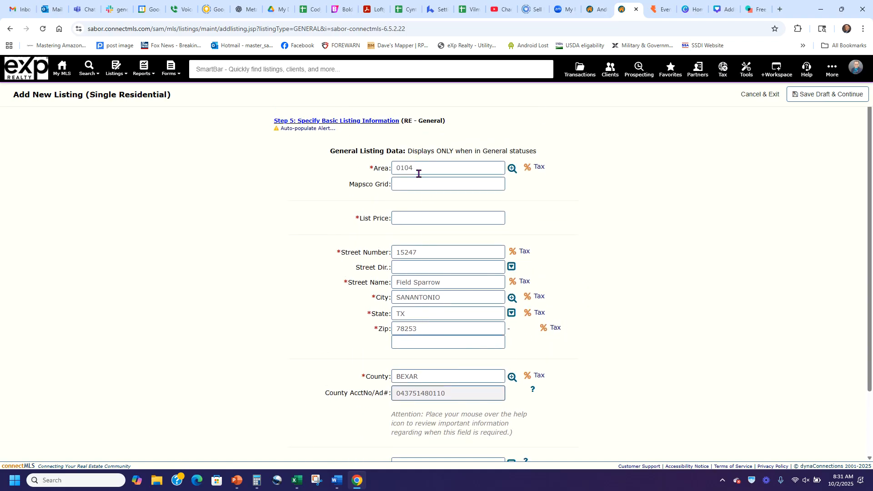
click(426, 217)
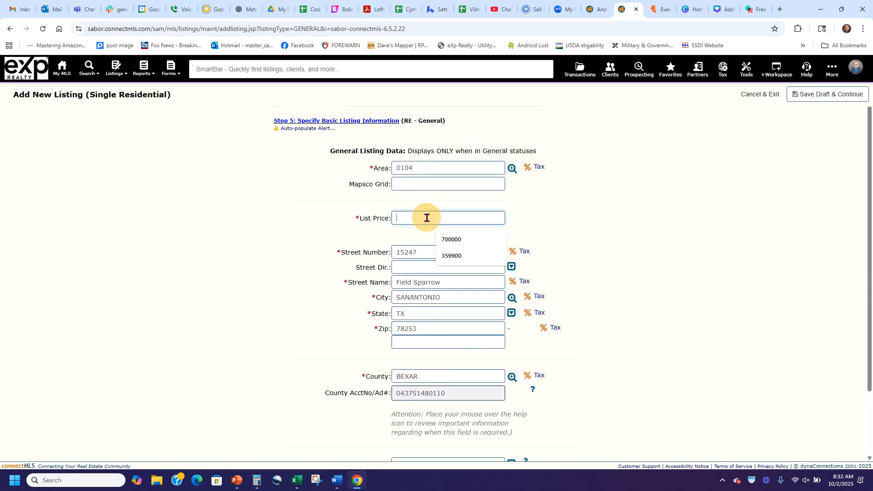
text(260000)
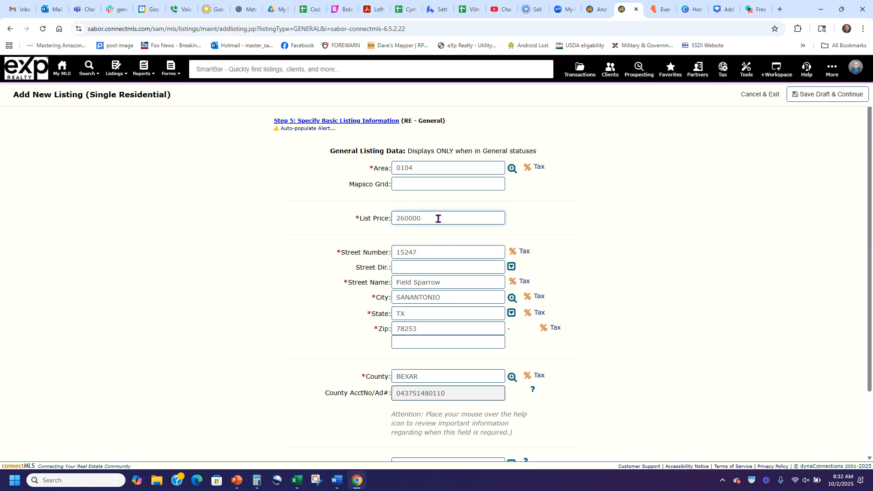
click(625, 224)
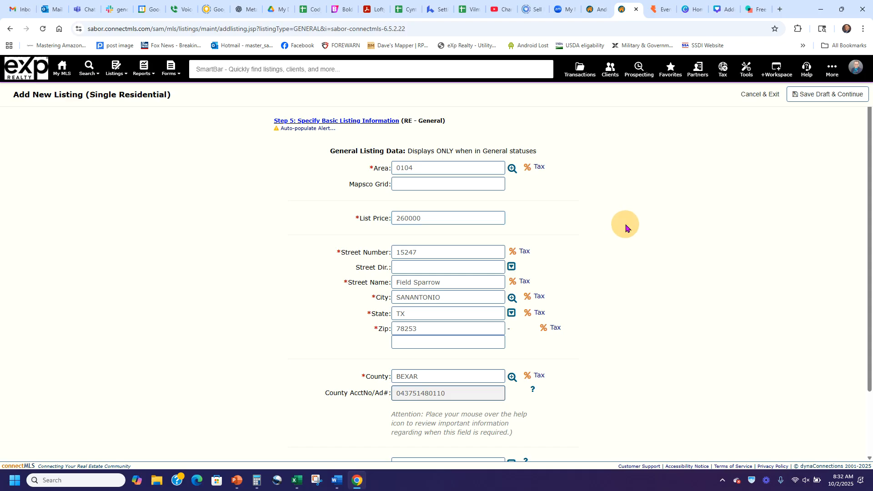
scroll(601, 235, down, 2)
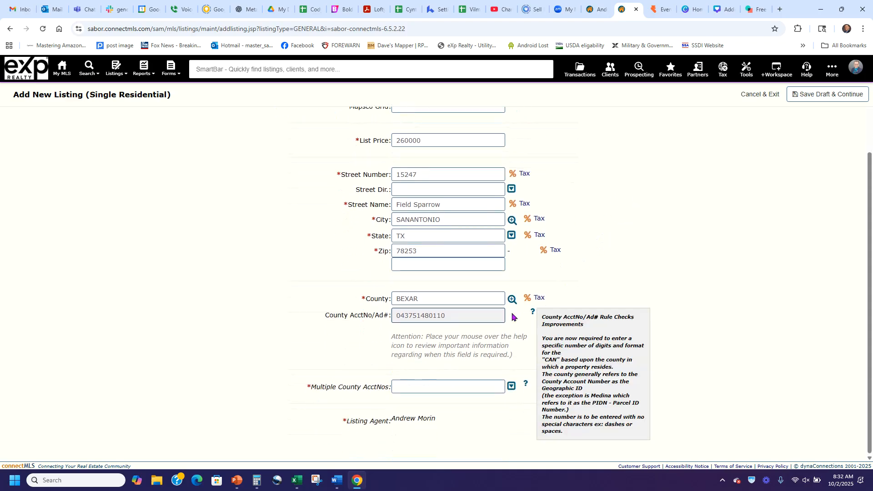
click(448, 387)
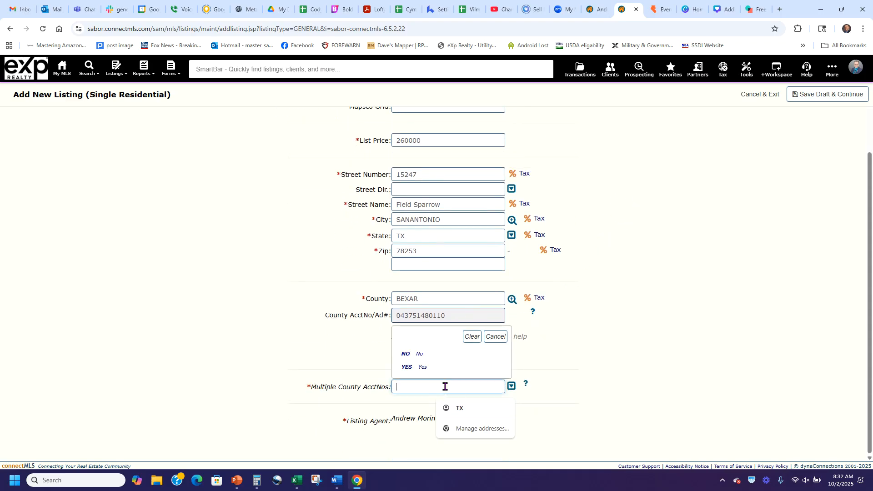
click(413, 353)
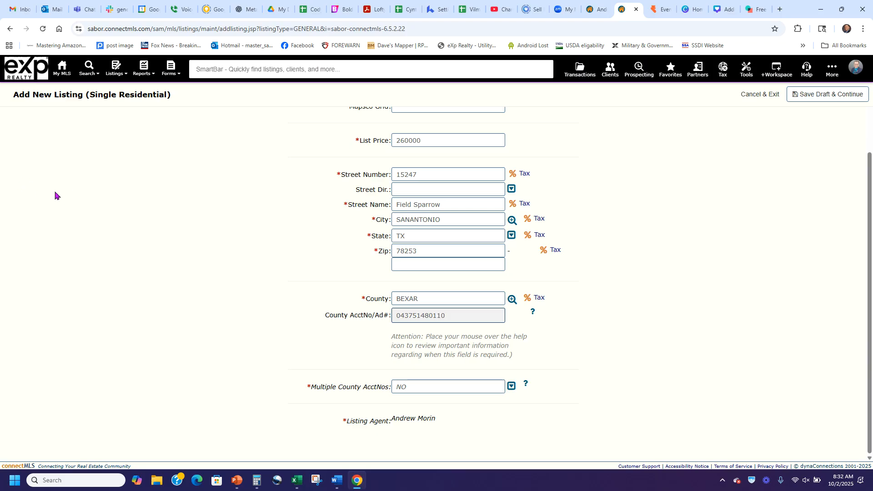
Save the new listing as a draft and continue to full editing
click(26, 182)
scroll(664, 325, up, 2)
scroll(671, 322, down, 2)
scroll(672, 322, up, 2)
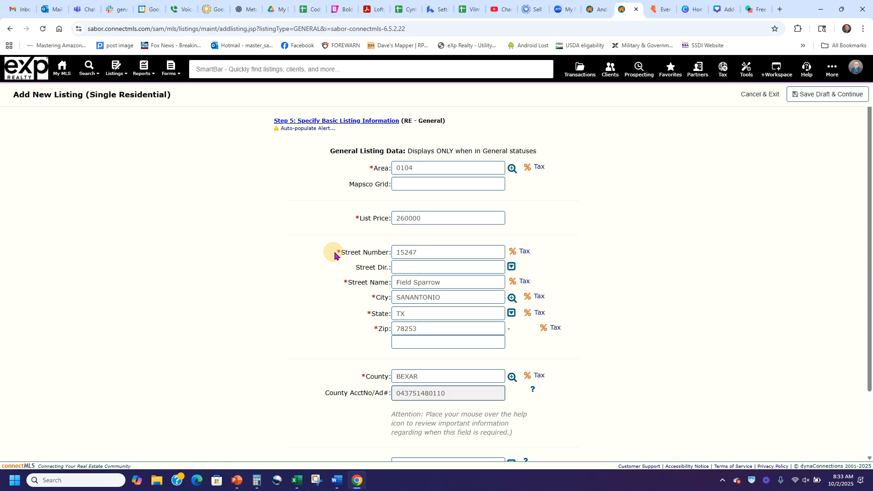
drag(344, 282, 355, 282)
click(368, 300)
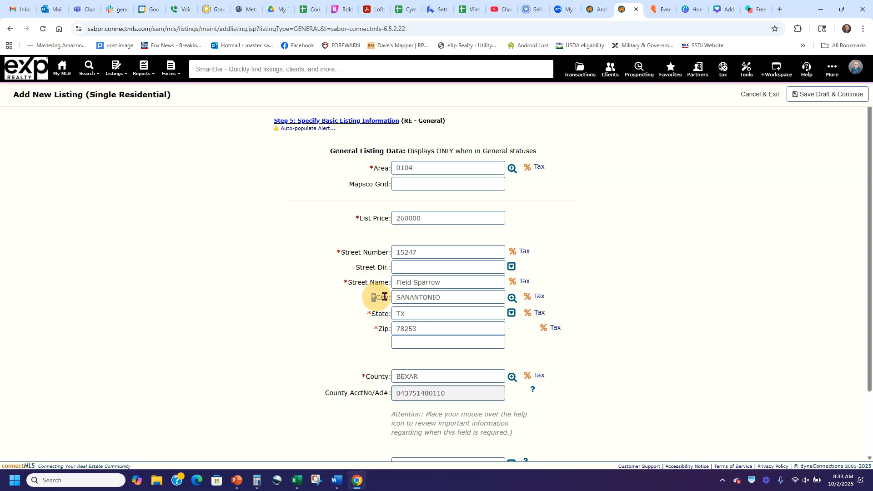
scroll(673, 229, down, 2)
scroll(703, 253, up, 2)
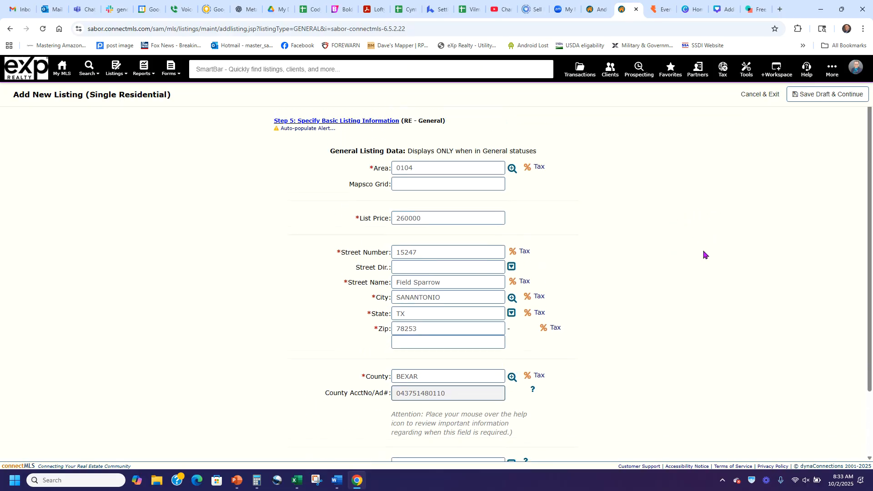
click(816, 96)
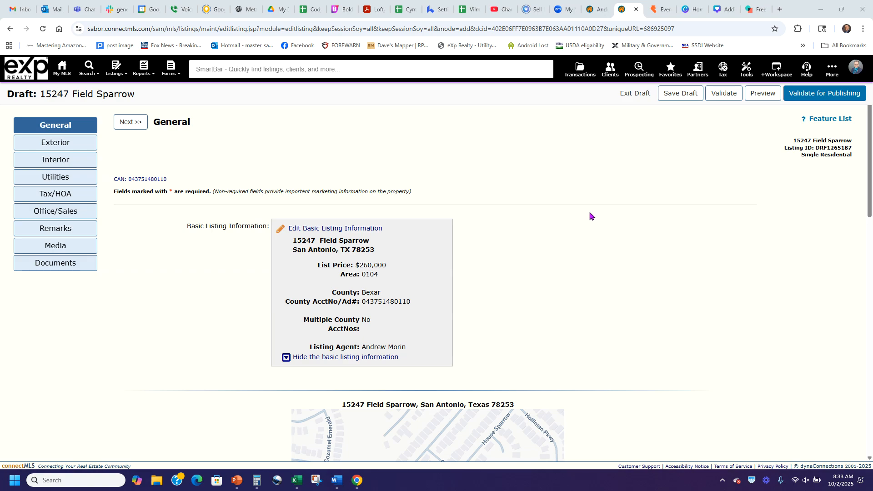
Set the General section's property Type to SFD (Single Family Detached)
click(205, 180)
scroll(182, 246, down, 8)
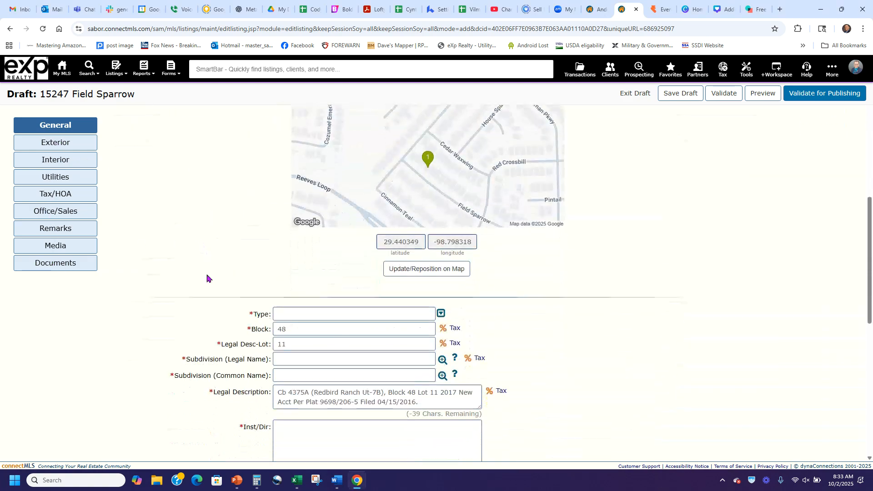
scroll(182, 294, down, 3)
click(441, 176)
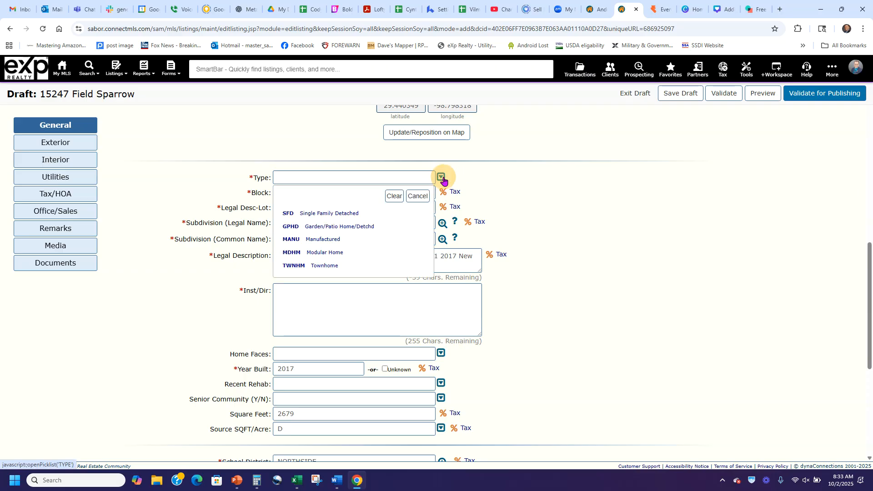
click(354, 211)
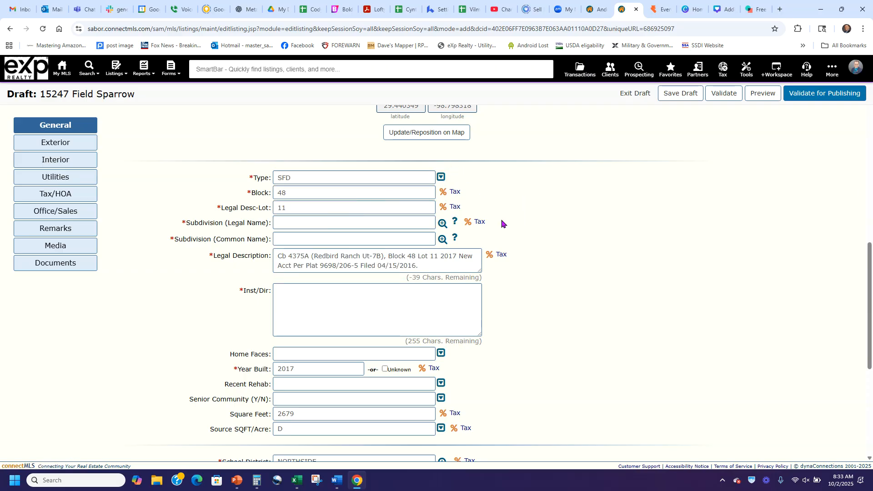
Fill both the legal and common Subdivision fields with REDBIRD RANCH
click(598, 8)
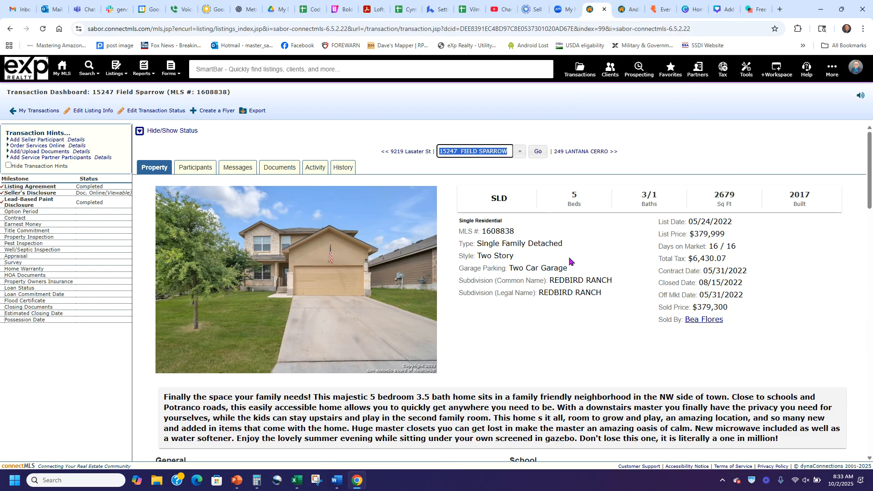
scroll(611, 251, down, 1)
drag(613, 235, 551, 236)
key(ctrl+c)
click(623, 6)
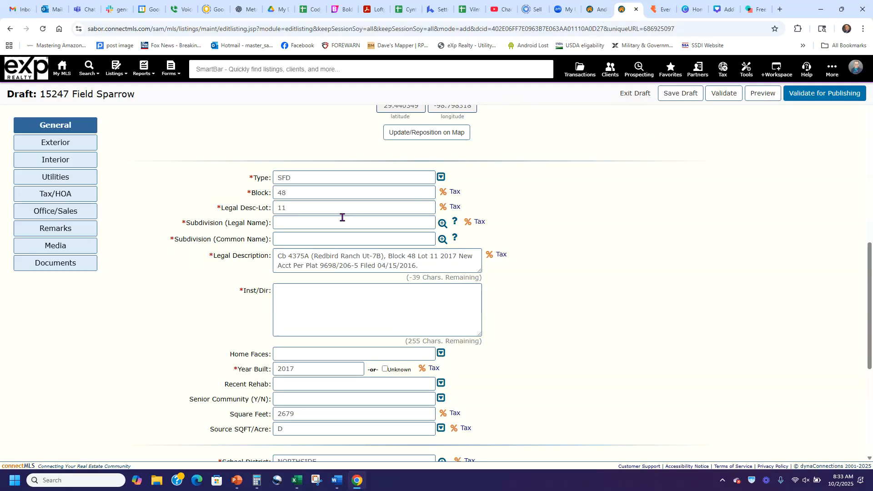
key(ctrl+v)
click(317, 238)
key(ctrl+v)
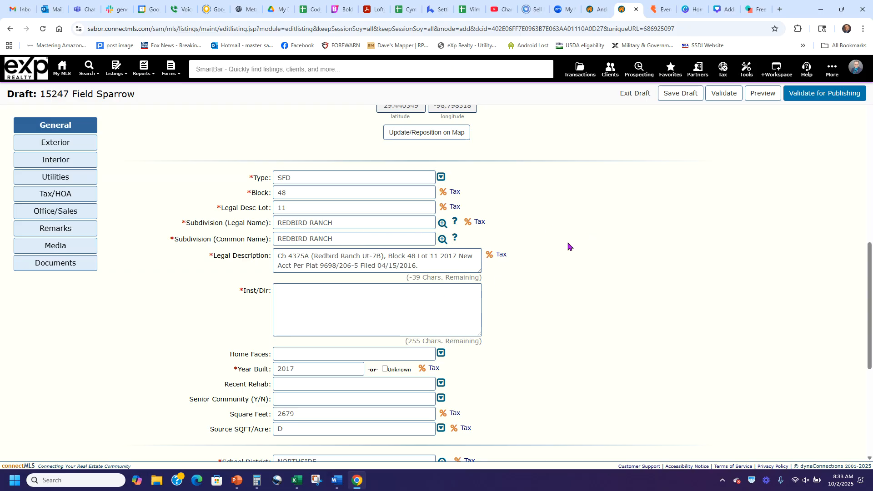
scroll(572, 244, down, 2)
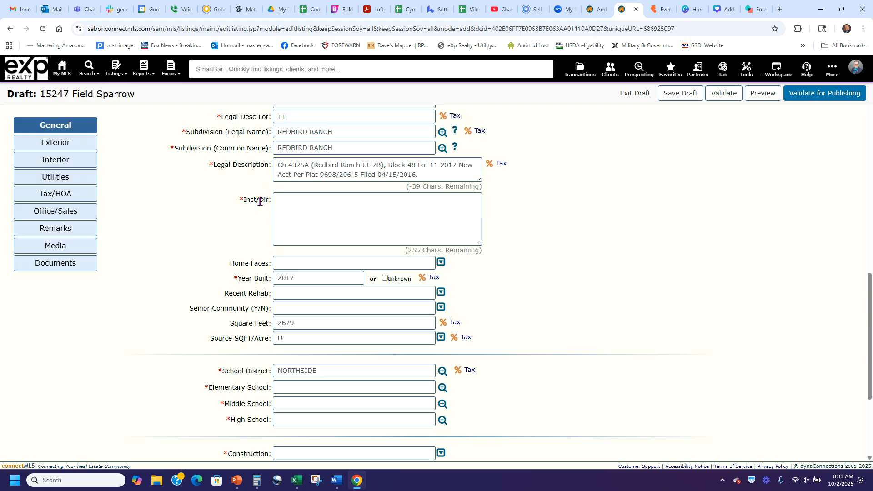
Copy the old listing's driving directions ('OFF POTRANCO 5 MILES OUTSIDE 1604...') into Inst/Dir
click(596, 8)
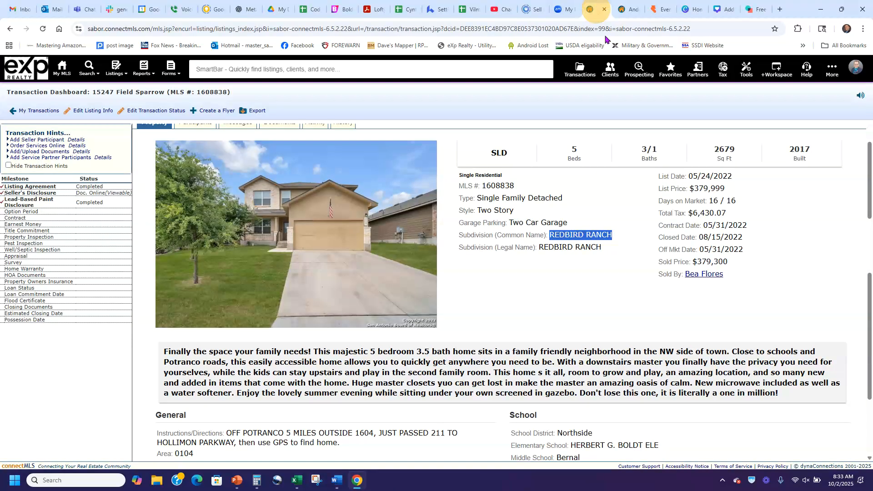
click(593, 313)
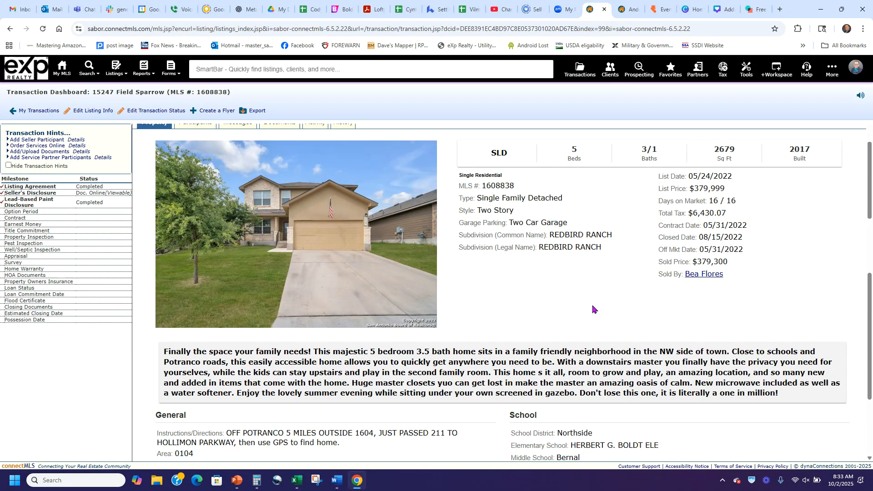
scroll(590, 296, down, 1)
drag(336, 402, 228, 387)
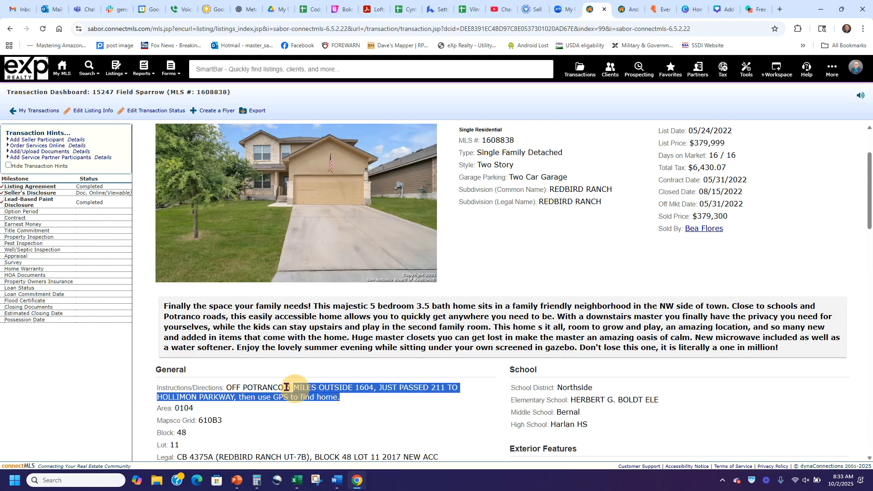
key(ctrl+c)
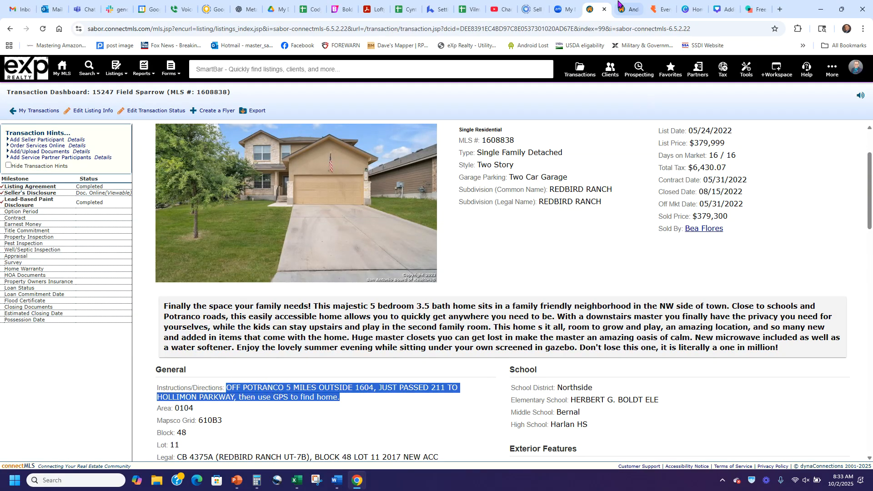
click(622, 9)
click(386, 205)
key(ctrl+v)
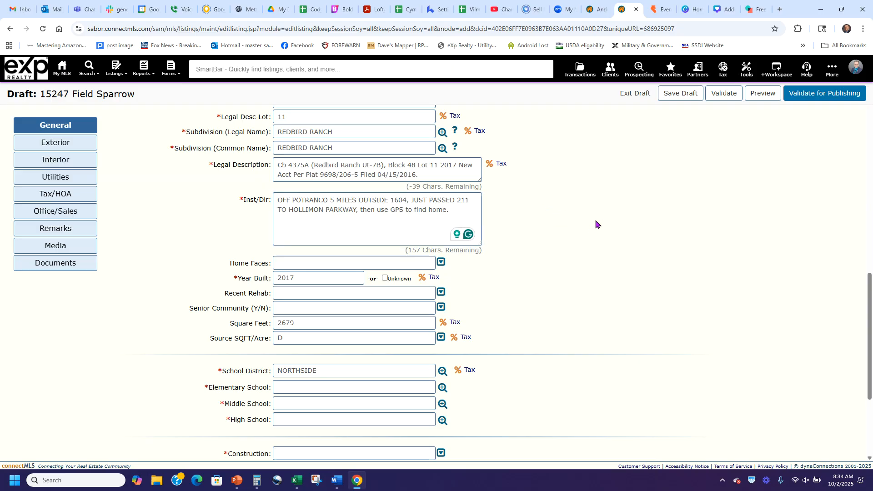
Review the General fields, then save and run Validate for Publishing
scroll(593, 223, down, 2)
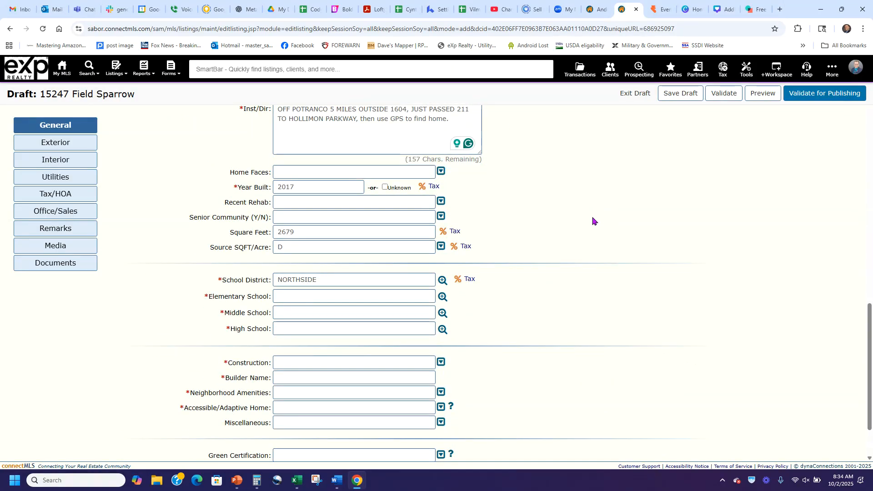
scroll(264, 357, down, 2)
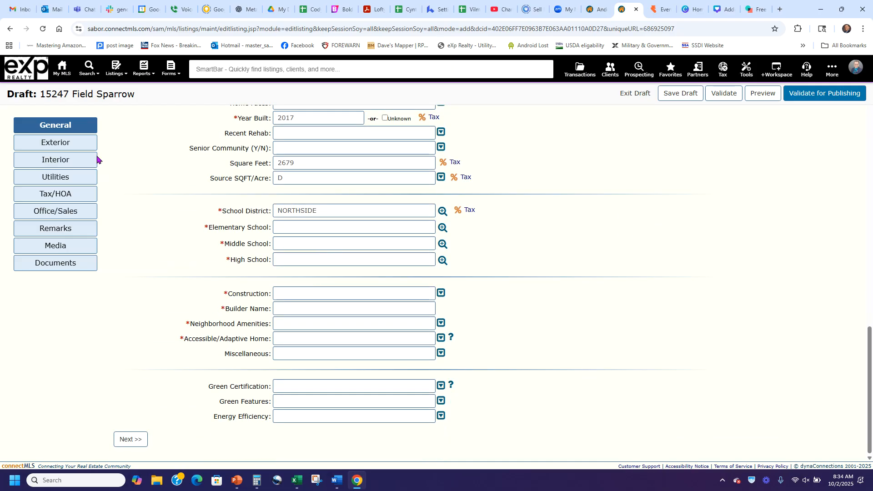
scroll(750, 195, up, 6)
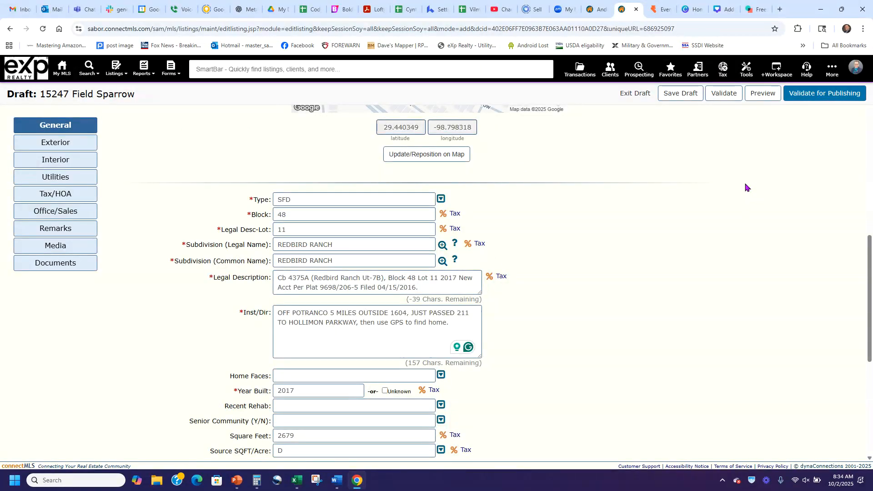
scroll(734, 189, down, 4)
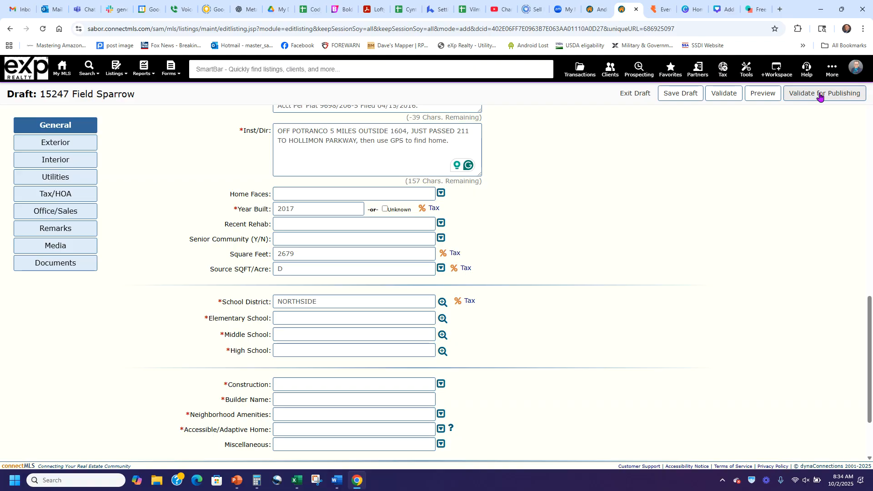
click(820, 94)
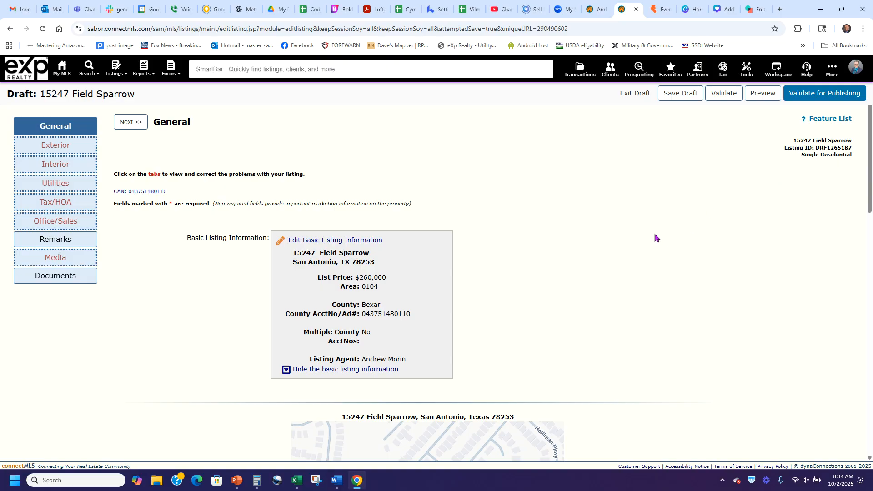
Look over the Exterior section's fields, then go to the Remarks section
scroll(656, 237, down, 15)
scroll(657, 239, down, 2)
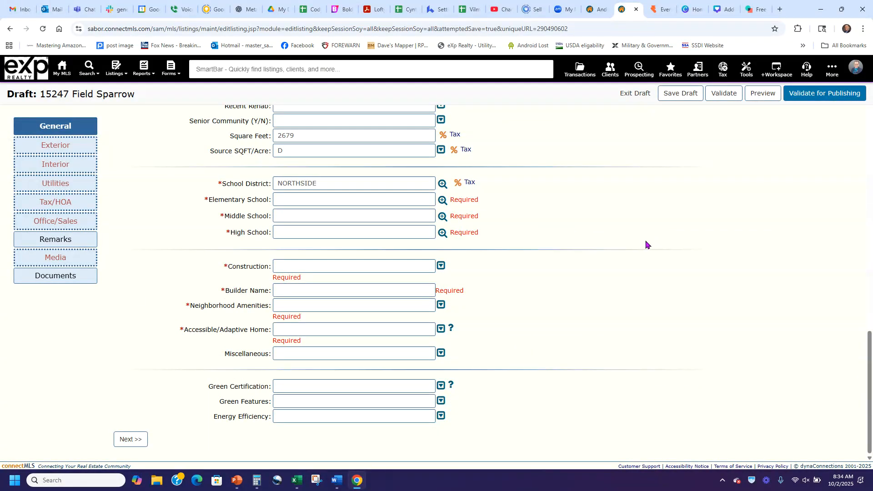
click(72, 146)
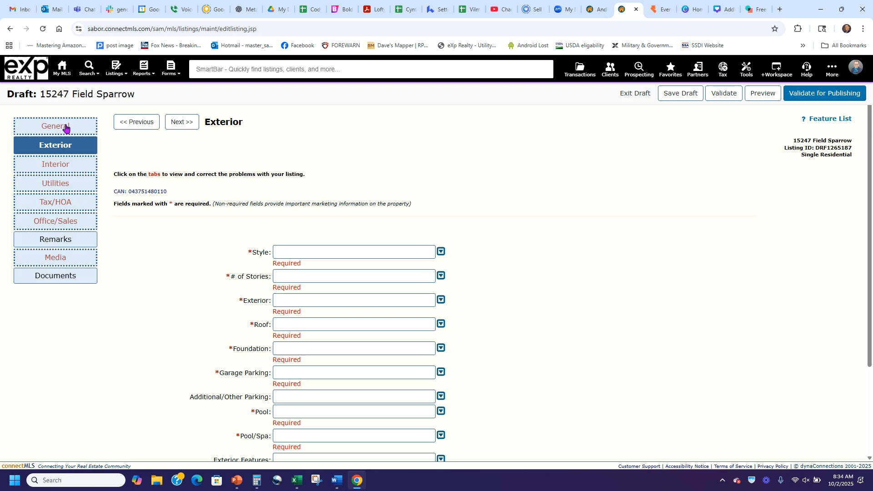
scroll(559, 235, down, 1)
scroll(560, 234, down, 2)
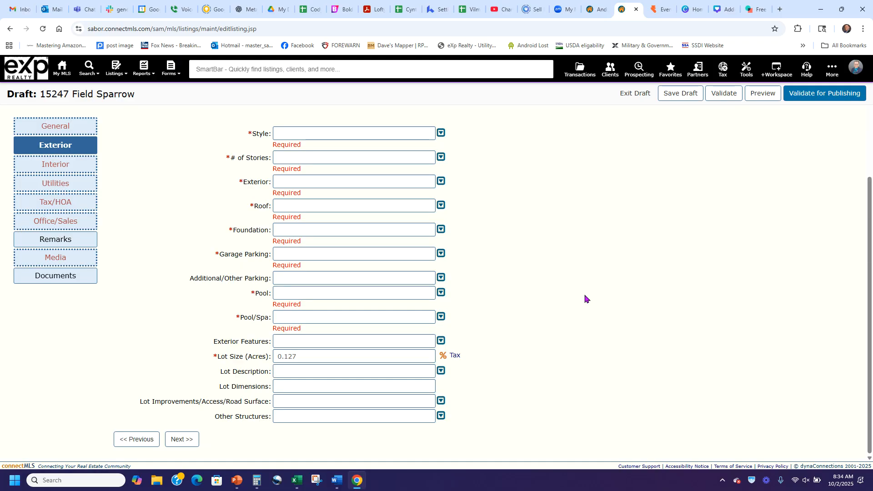
click(59, 239)
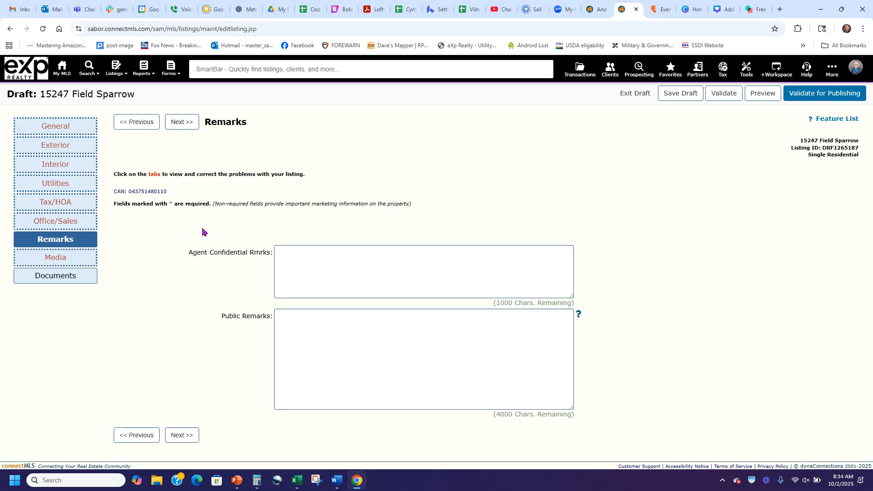
Click into the Public and Agent Confidential remarks boxes, leave them empty, and go to Documents
drag(188, 253, 279, 256)
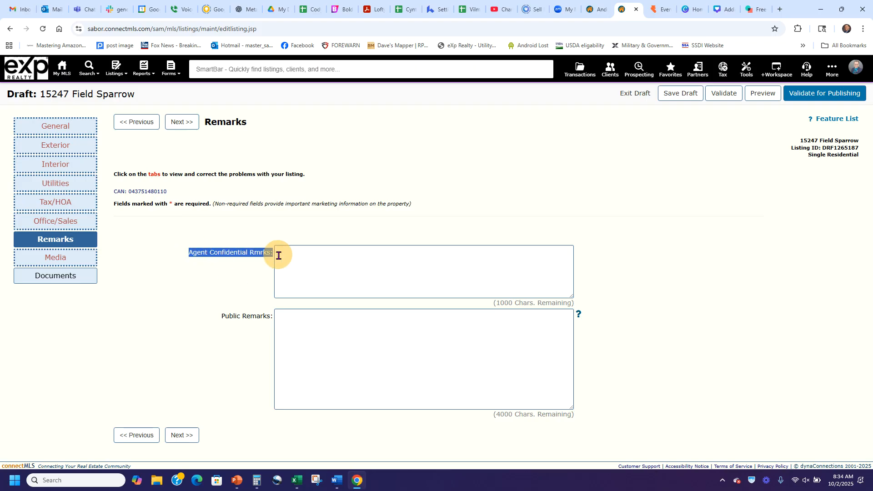
click(250, 267)
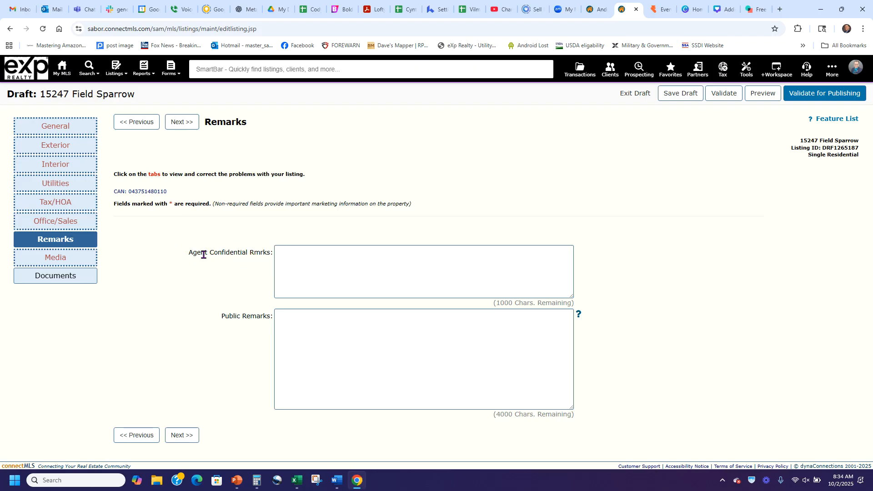
drag(193, 250, 279, 251)
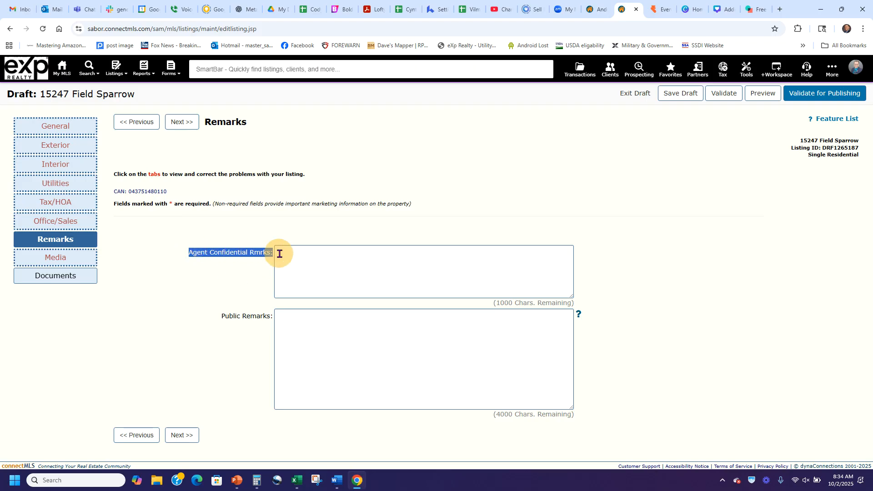
click(233, 276)
drag(220, 320, 404, 345)
click(403, 345)
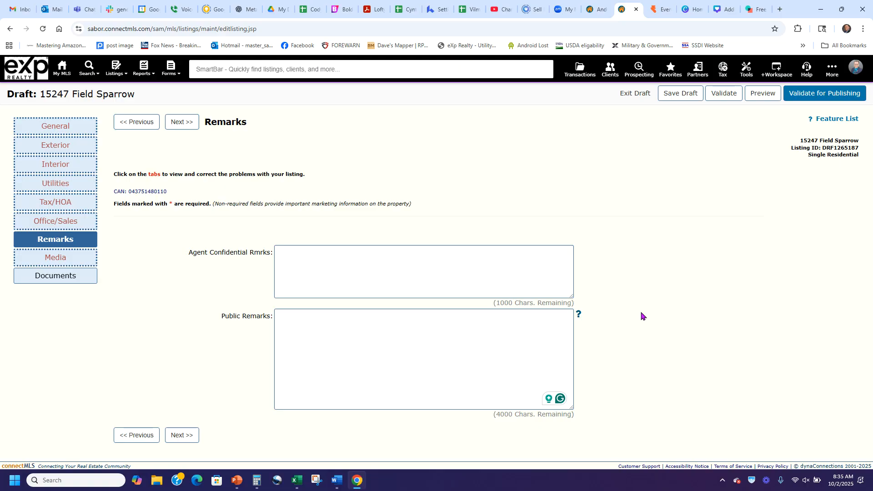
click(489, 267)
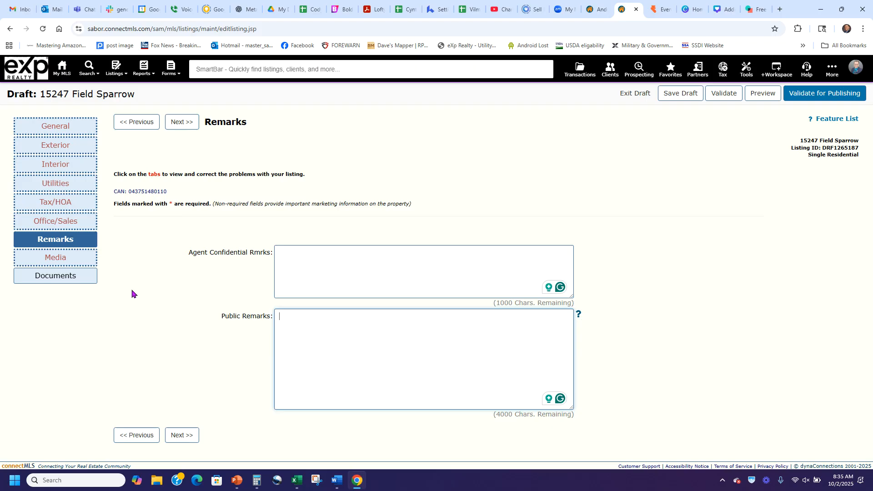
click(75, 278)
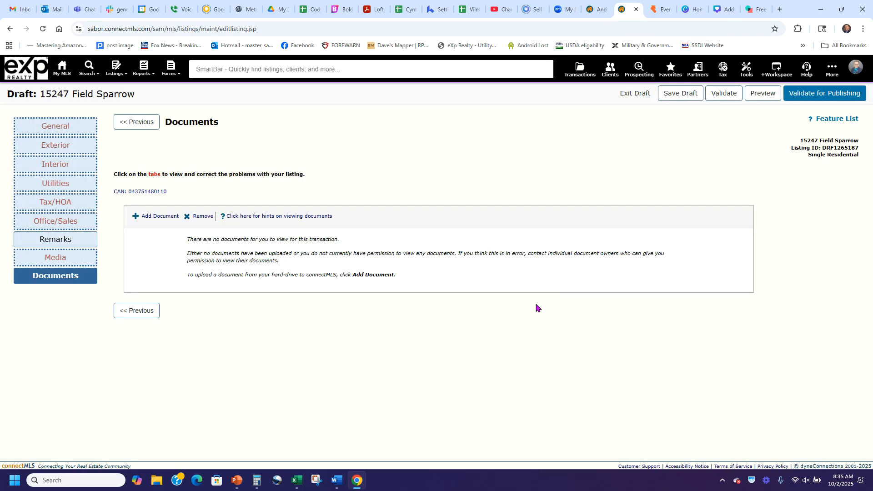
Add a document and pick SD.pdf from the initial docs folder
click(154, 218)
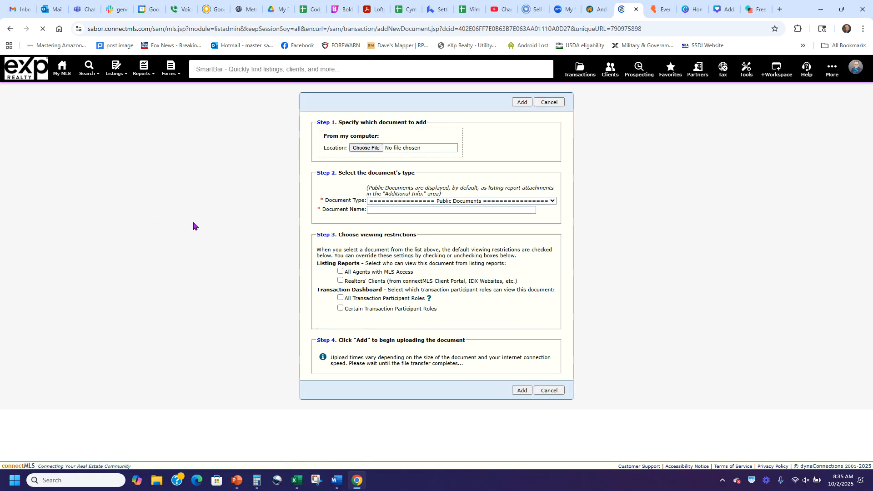
click(370, 148)
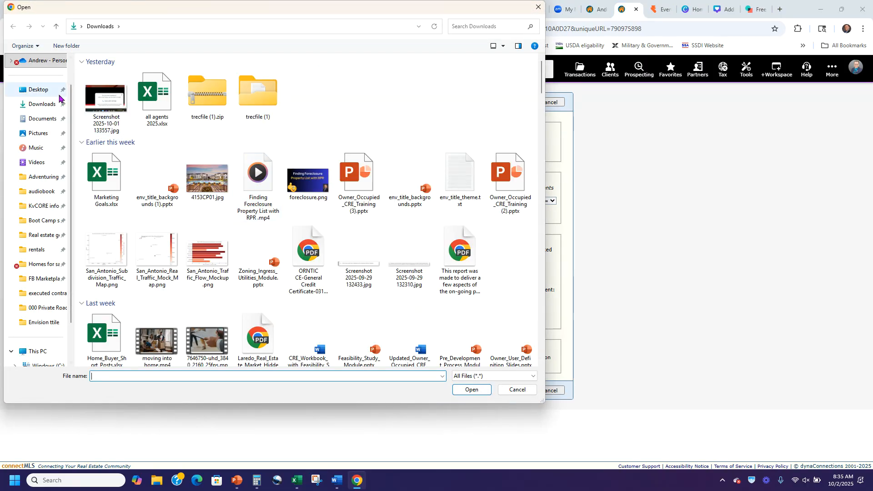
click(39, 238)
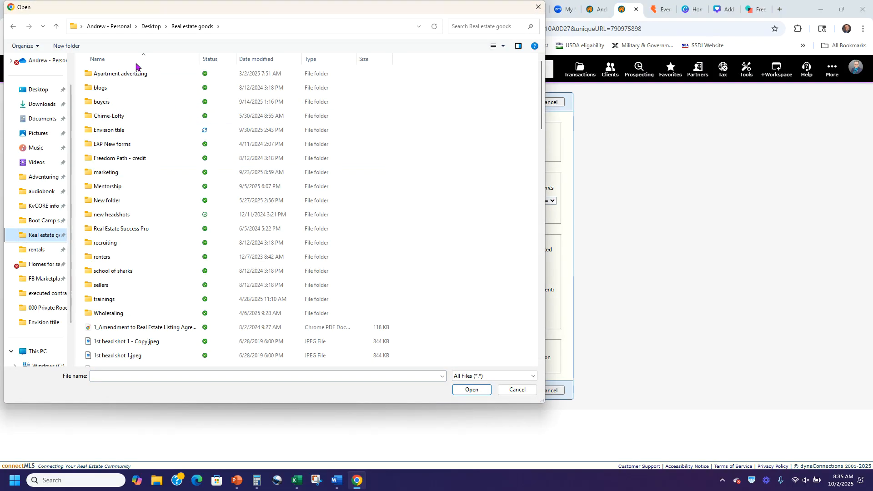
double_click(101, 285)
double_click(129, 101)
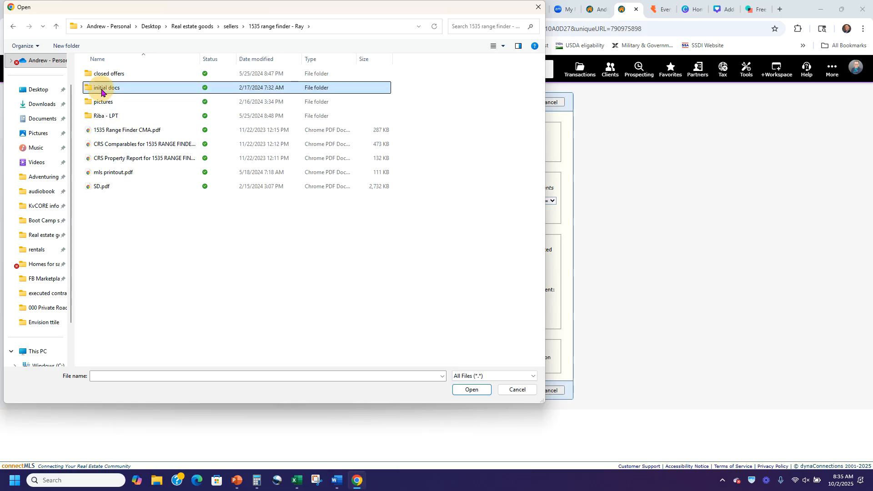
double_click(96, 87)
double_click(124, 131)
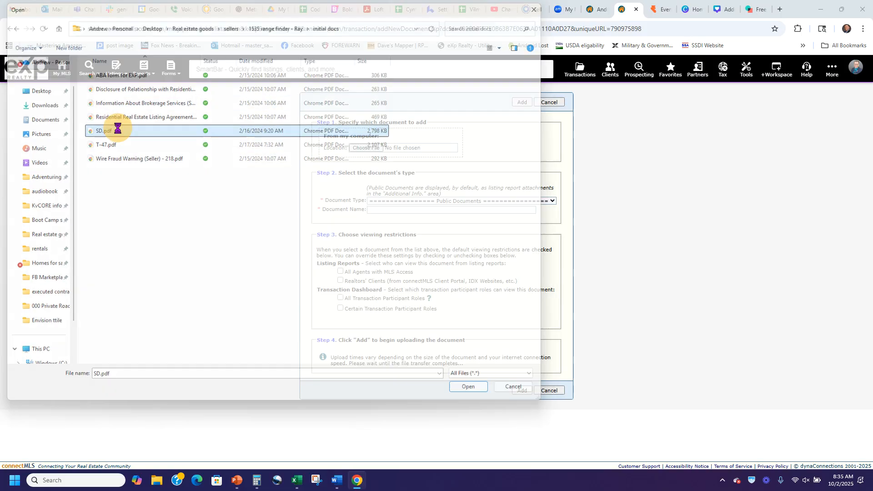
Set Document Type to Disclosure - Seller's Disclosure and upload the file
click(513, 201)
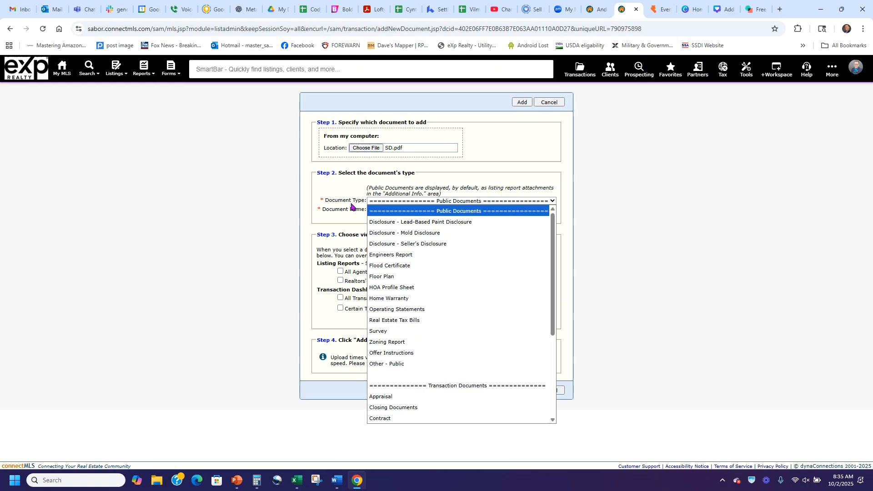
click(415, 244)
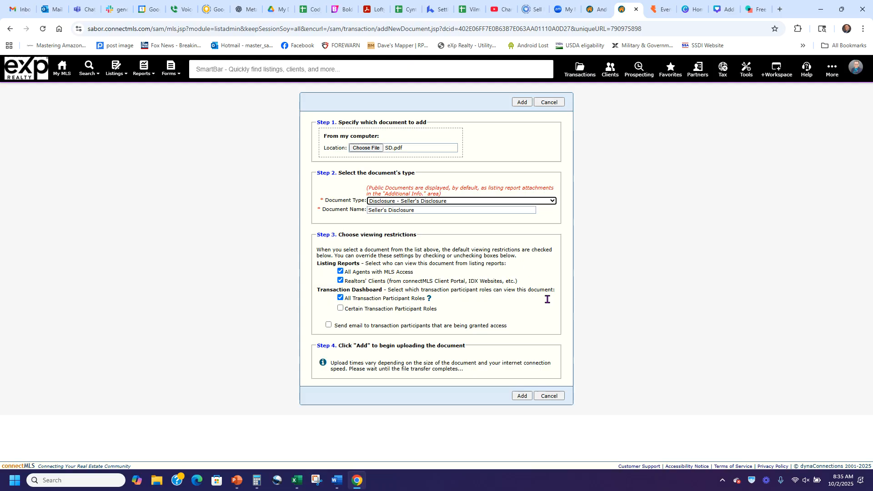
click(522, 396)
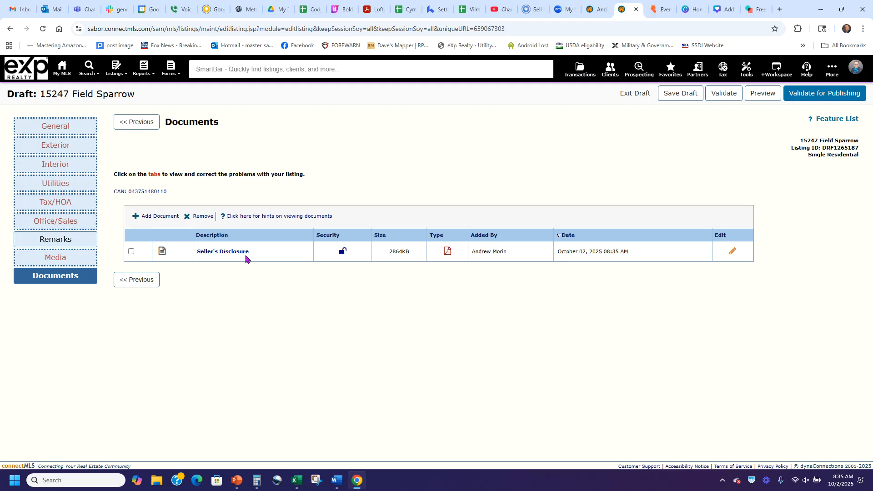
Open the uploaded SD.pdf's edit form, then cancel back to the Documents list
mouse_move(343, 254)
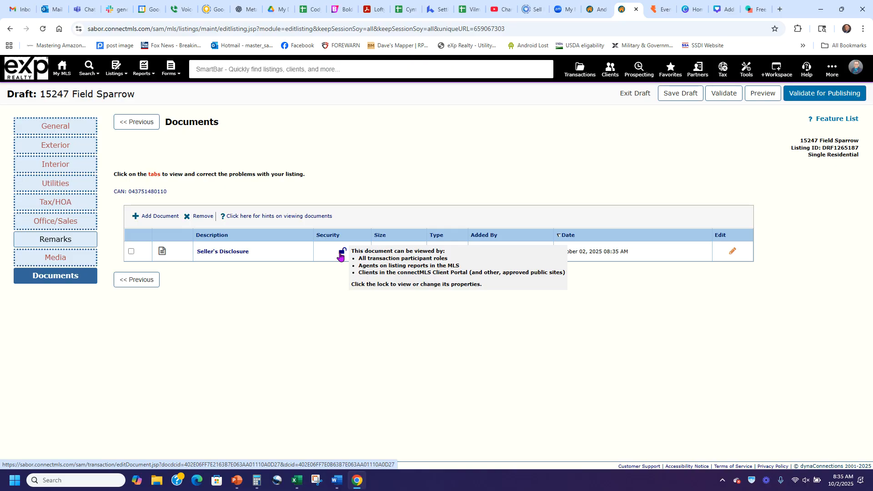
click(732, 252)
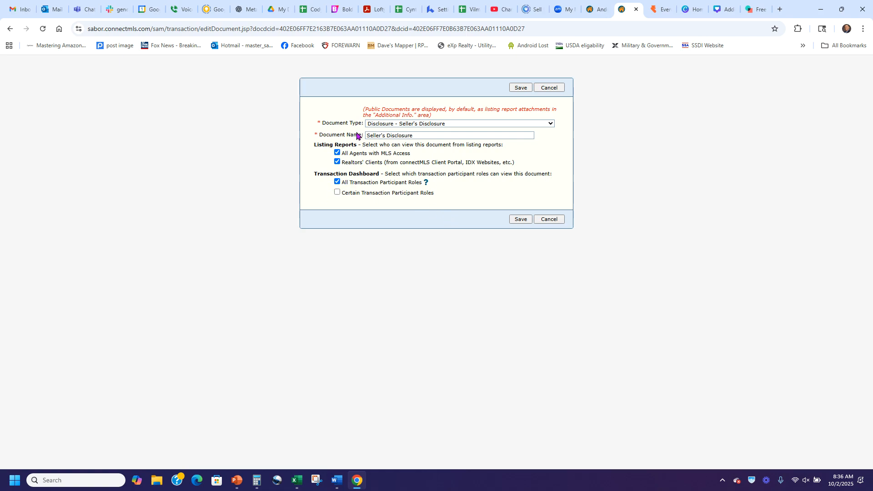
click(551, 220)
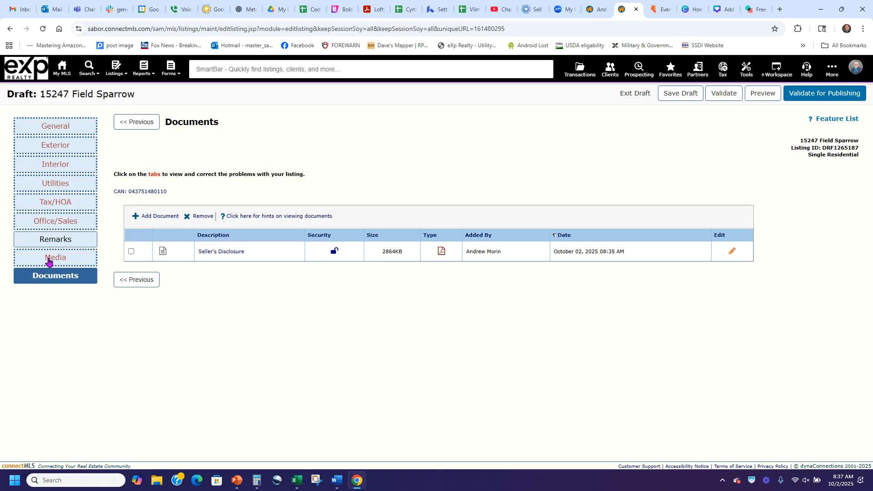
On the Media page, set 'Are any property photos virtually staged?' to NO
click(48, 262)
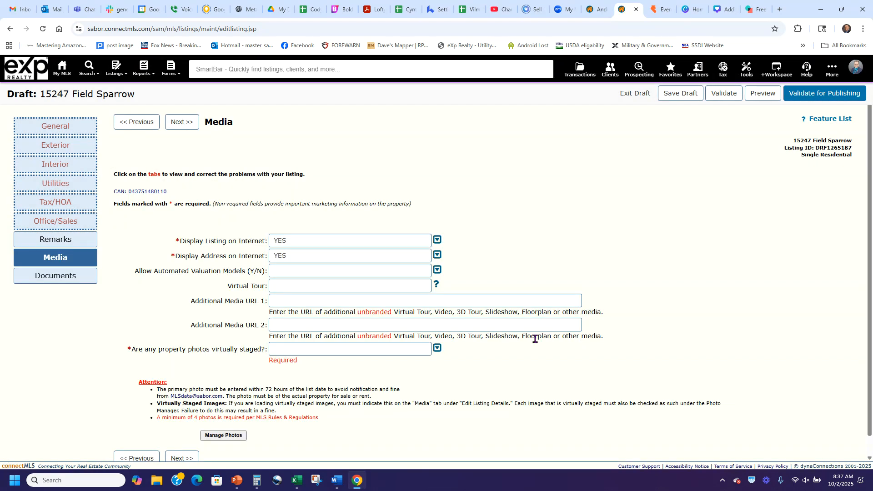
scroll(564, 250, down, 1)
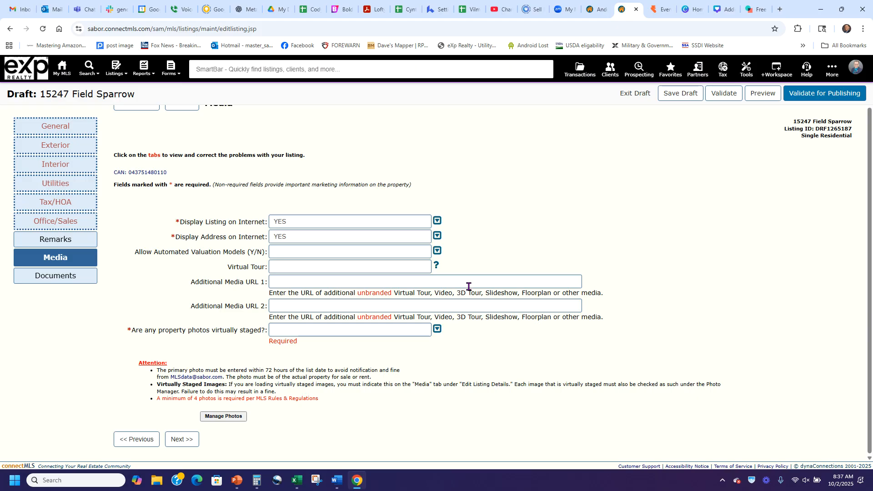
click(272, 281)
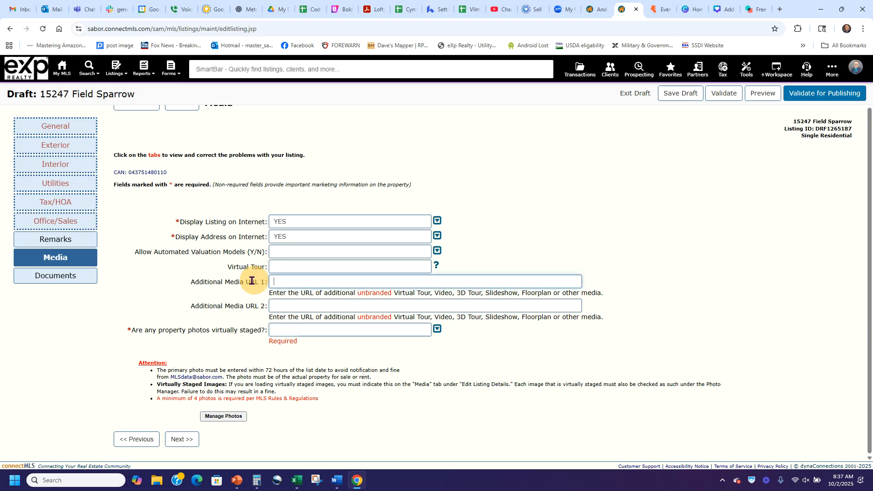
drag(192, 281, 266, 270)
click(201, 267)
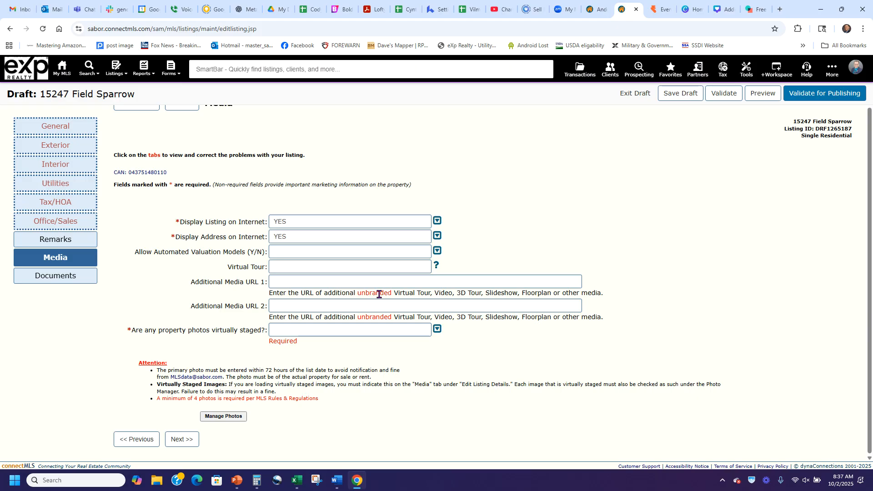
click(437, 329)
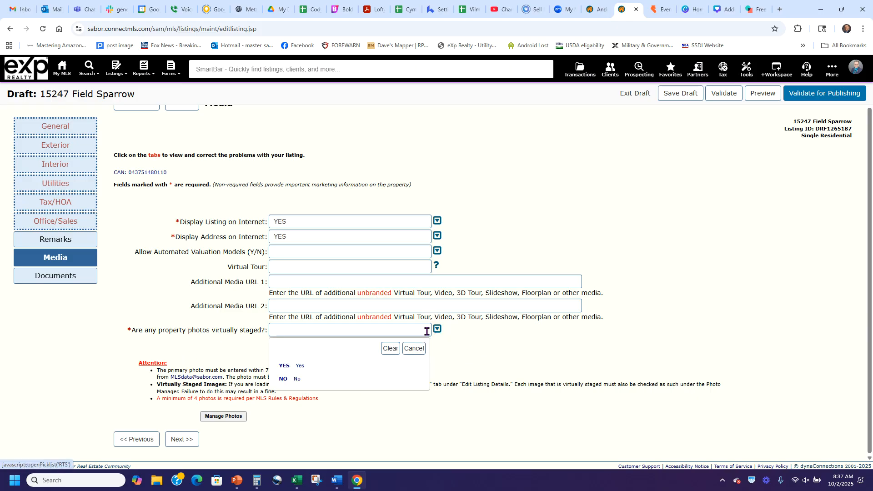
click(283, 378)
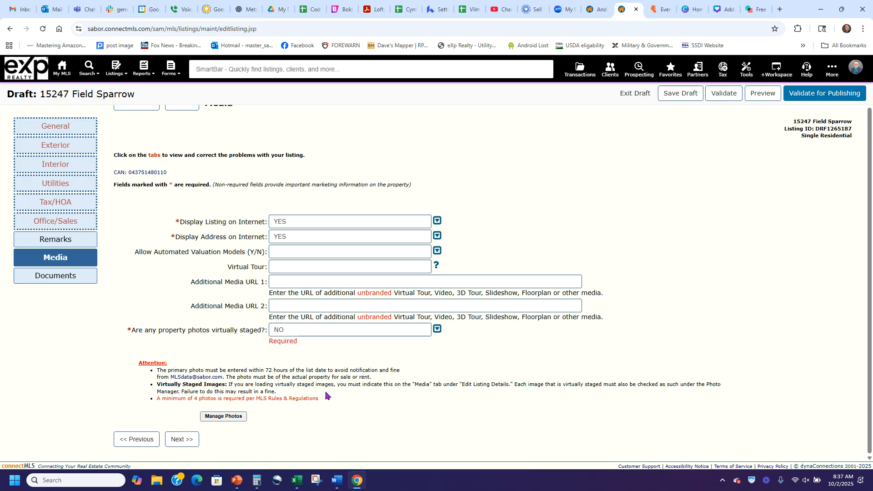
In Manage Photos, browse for upload files to the images-for-web-or-mls folder
click(223, 417)
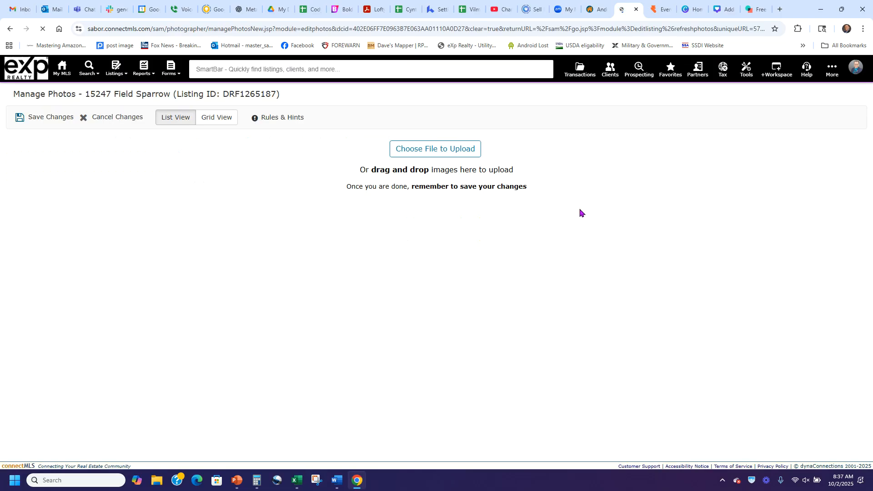
click(435, 149)
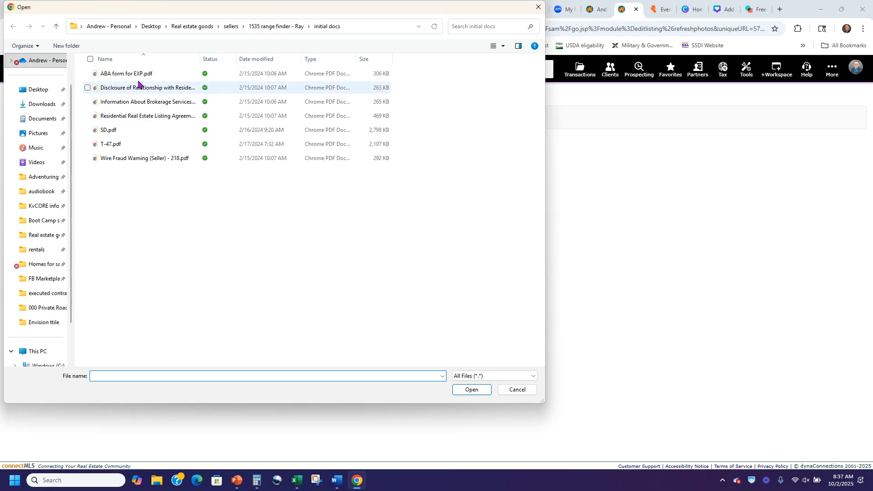
click(228, 27)
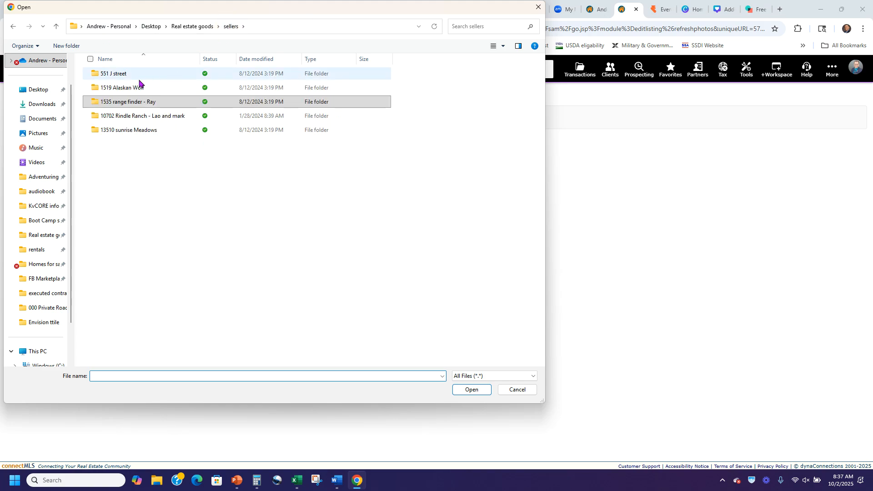
double_click(126, 101)
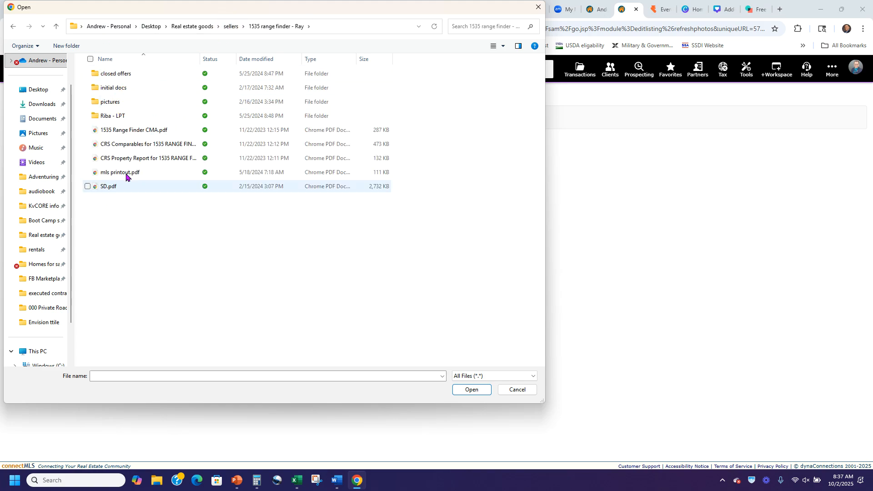
double_click(113, 101)
double_click(129, 91)
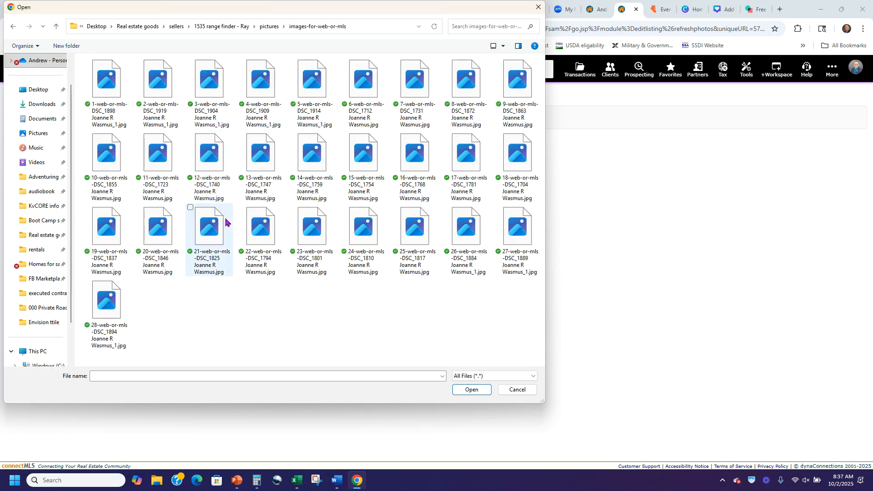
Select photos 3, 4 and 15 and upload them to the listing
click(101, 67)
click(139, 61)
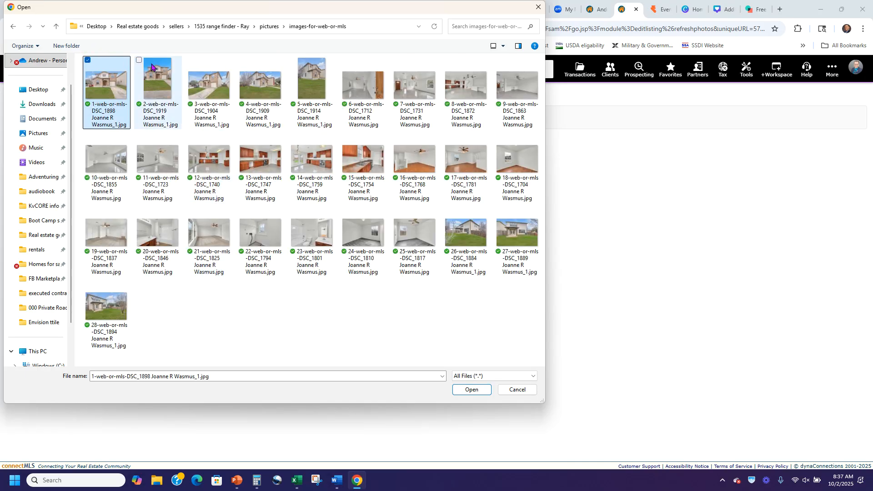
click(189, 64)
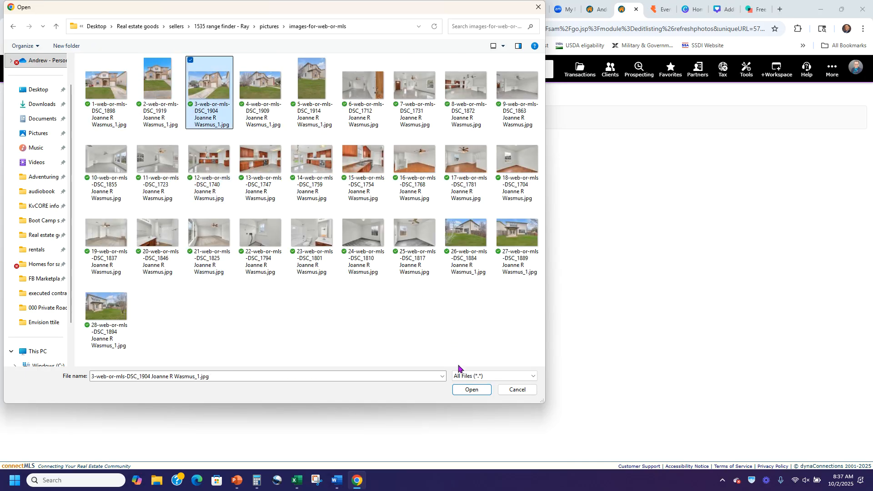
click(241, 61)
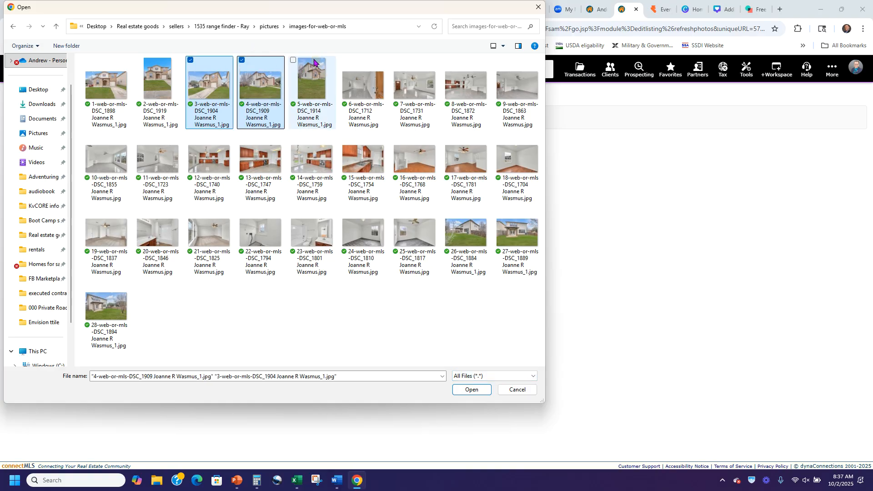
click(344, 134)
click(472, 390)
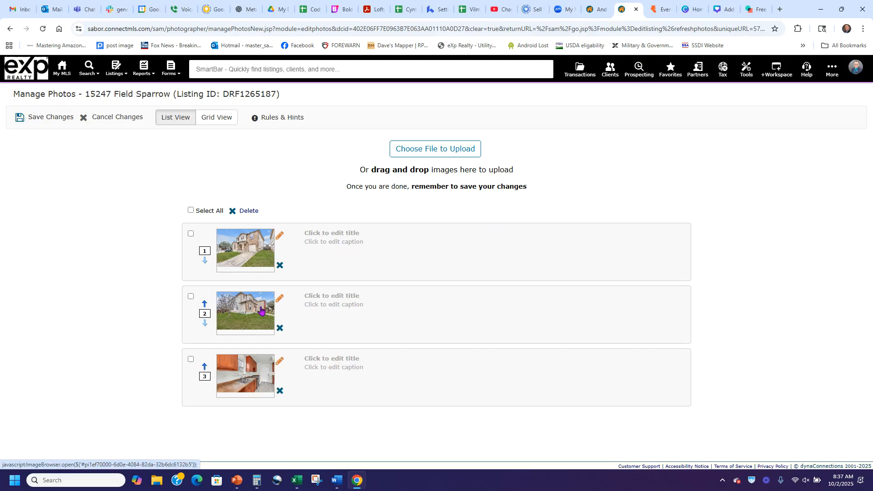
Scale the second photo to 14, shift it left and down in the frame, and save
click(279, 298)
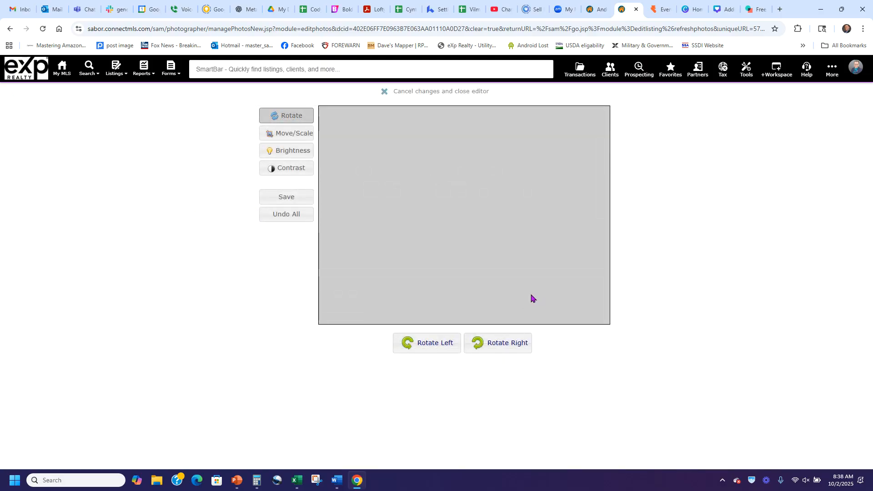
click(509, 344)
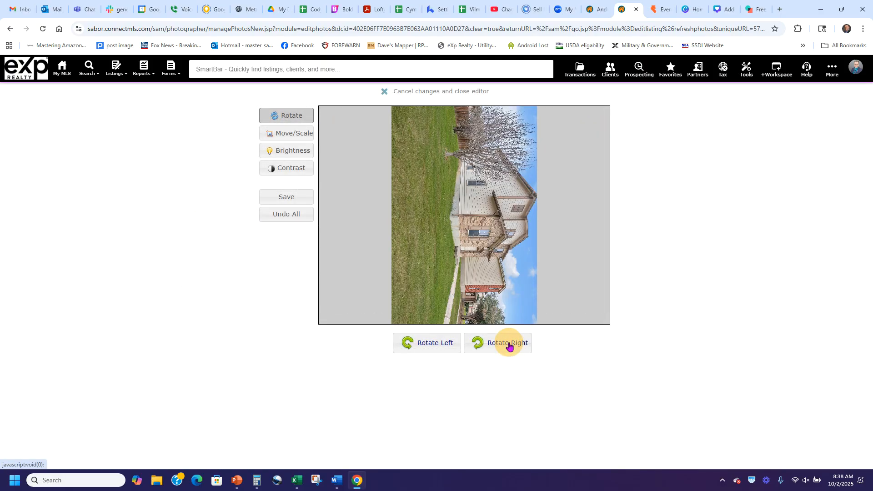
click(454, 344)
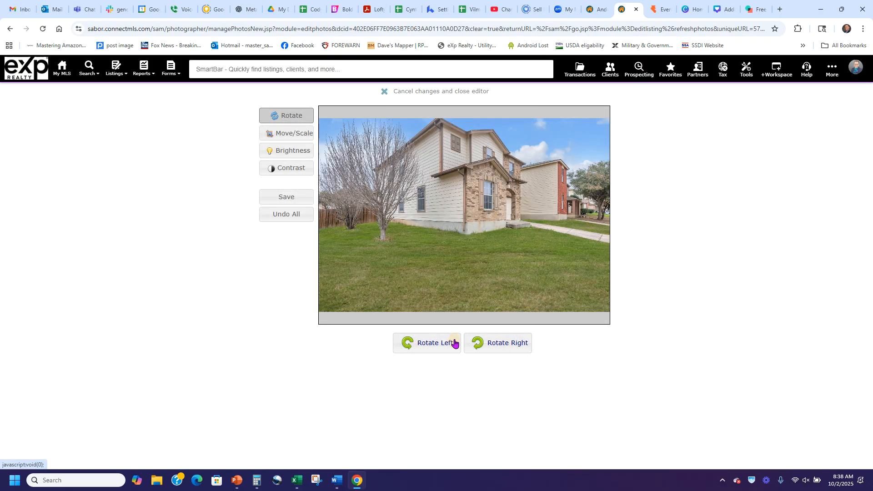
click(285, 135)
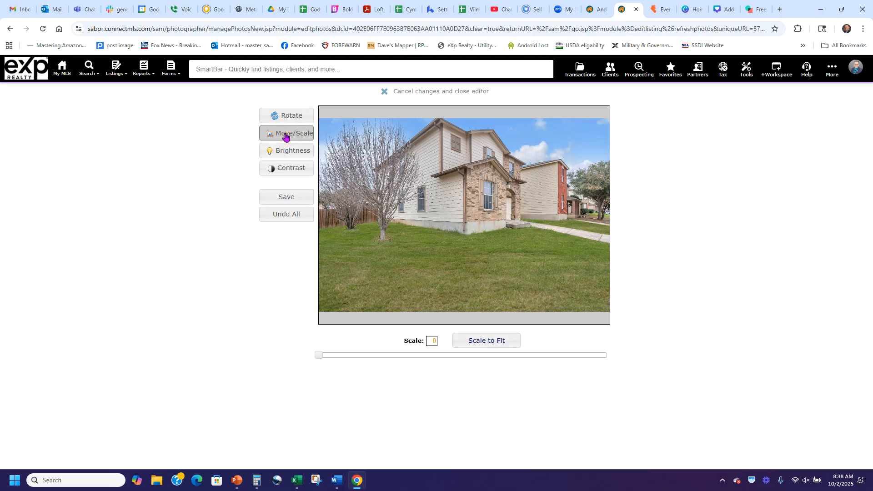
drag(322, 355, 359, 355)
drag(491, 205, 455, 233)
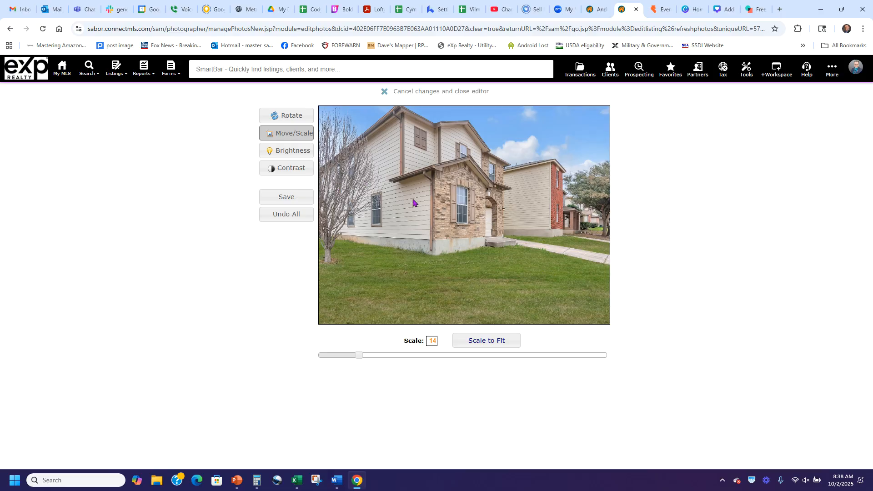
click(286, 206)
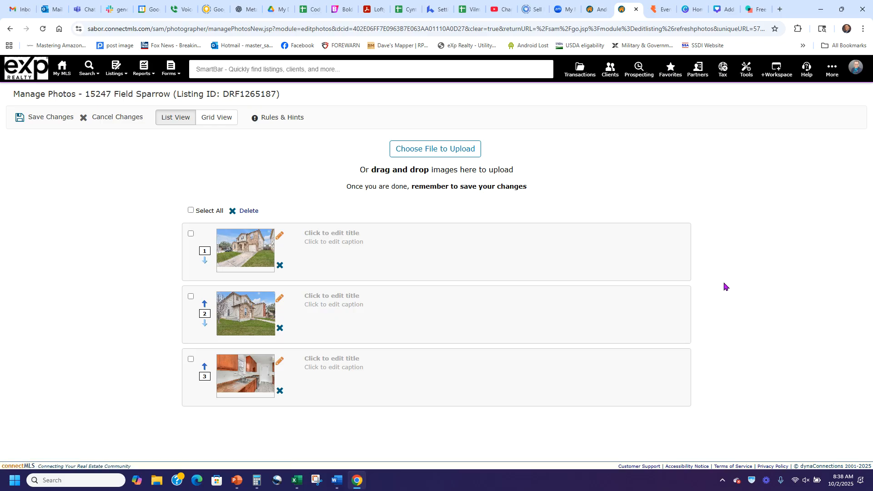
Save the photo changes, then run Validate for Publishing on the draft listing
click(44, 119)
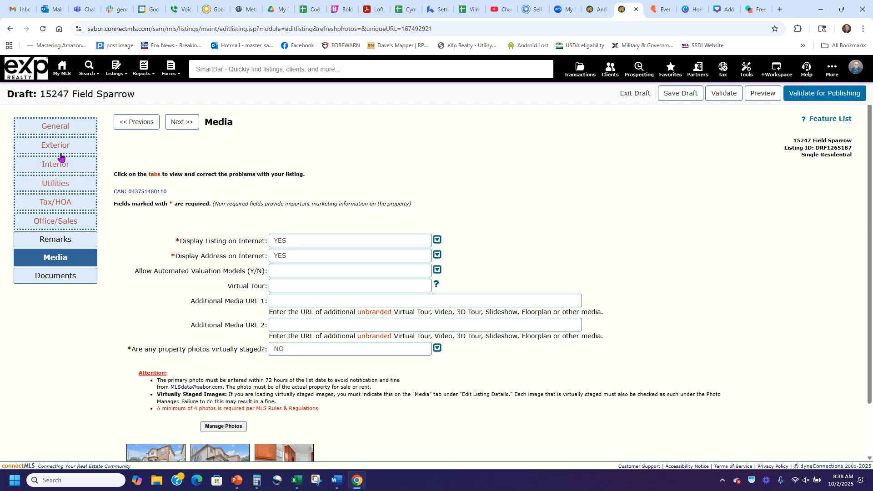
click(832, 93)
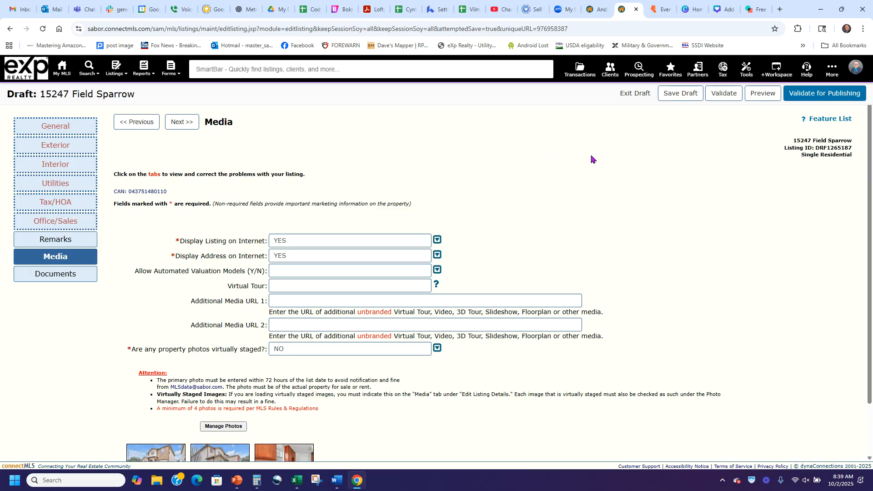
scroll(574, 181, down, 2)
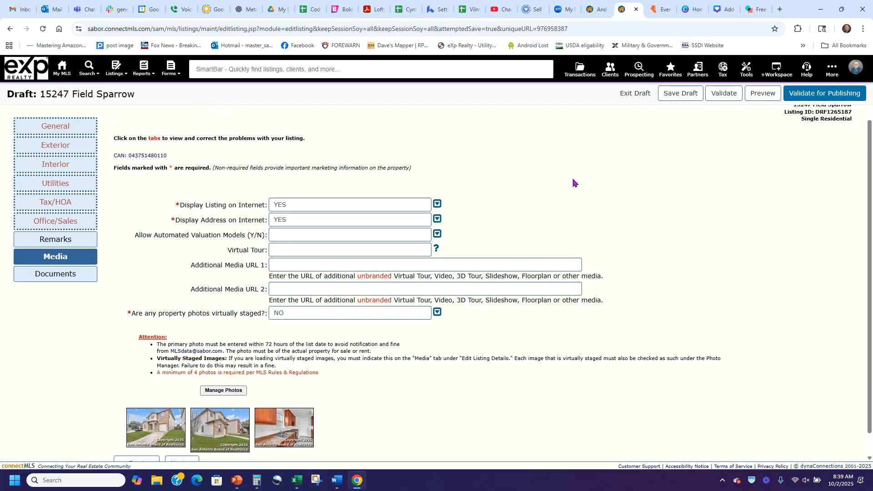
scroll(607, 214, up, 2)
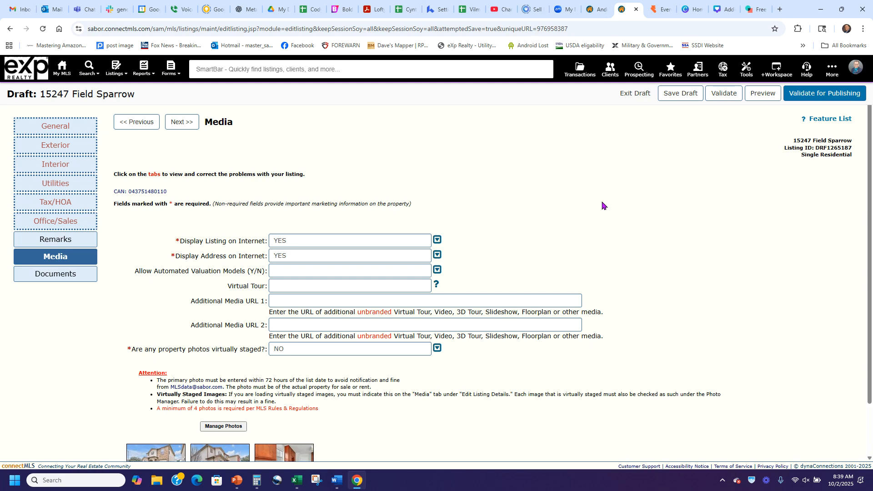
key(ctrl+Page_Up)
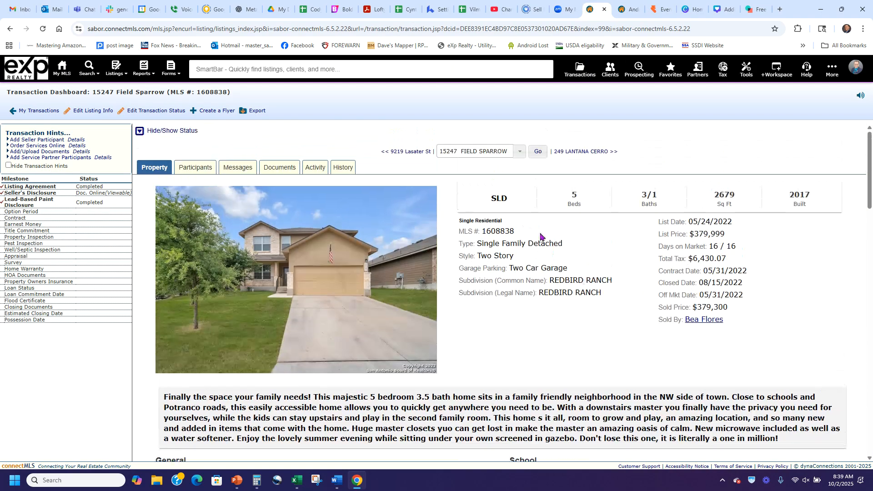
drag(519, 232, 480, 233)
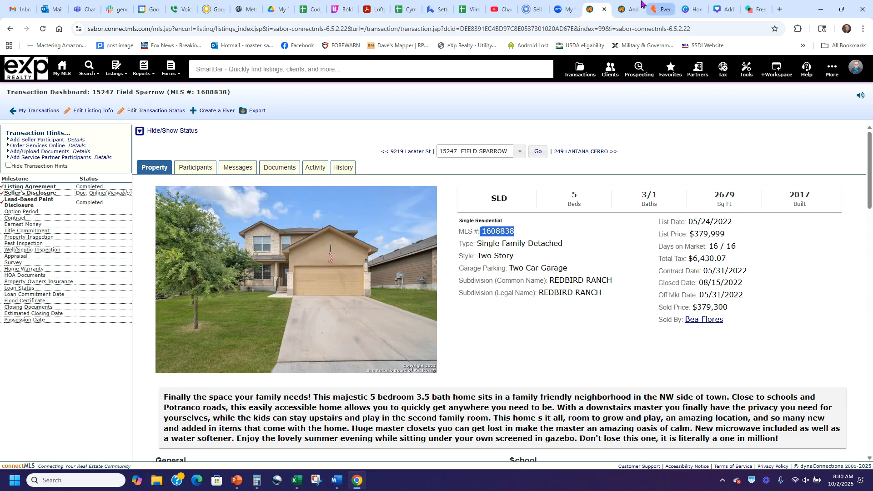
click(629, 9)
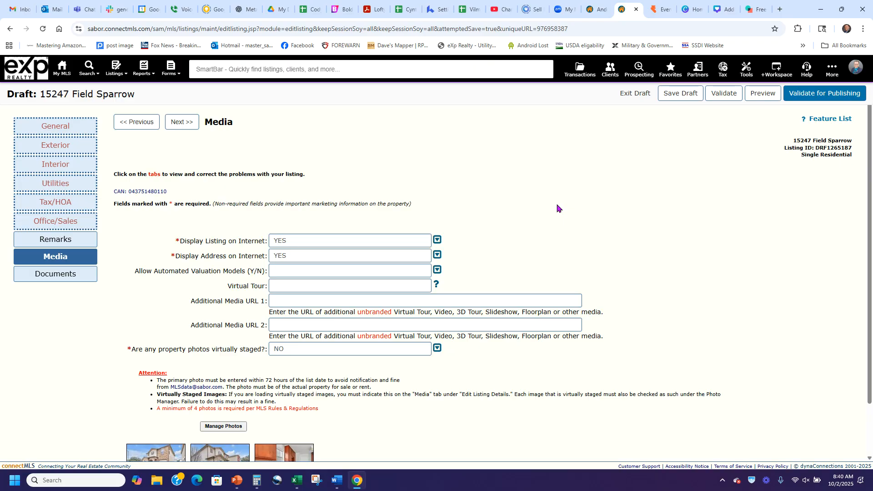
click(846, 411)
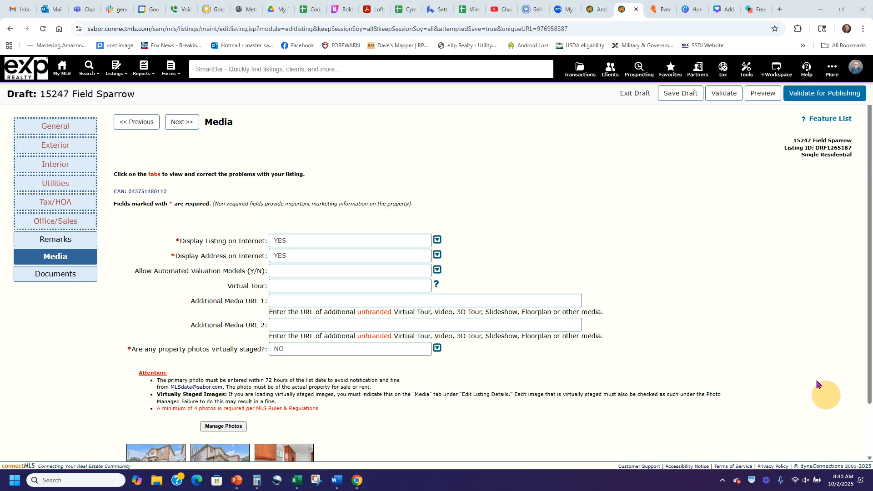